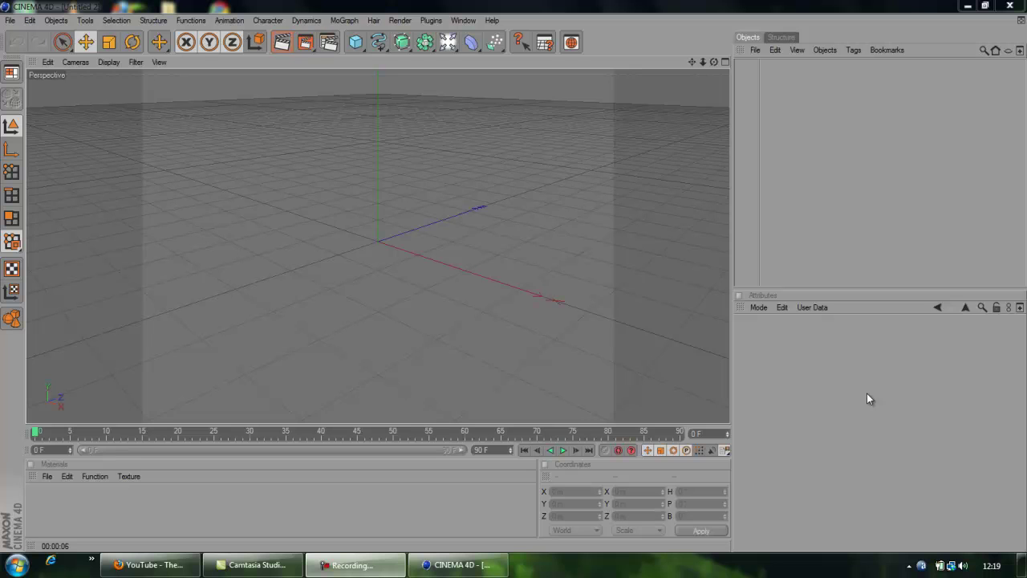
- Add a MoGraph text object reading "tutorial" and set its depth to 40
click(345, 20)
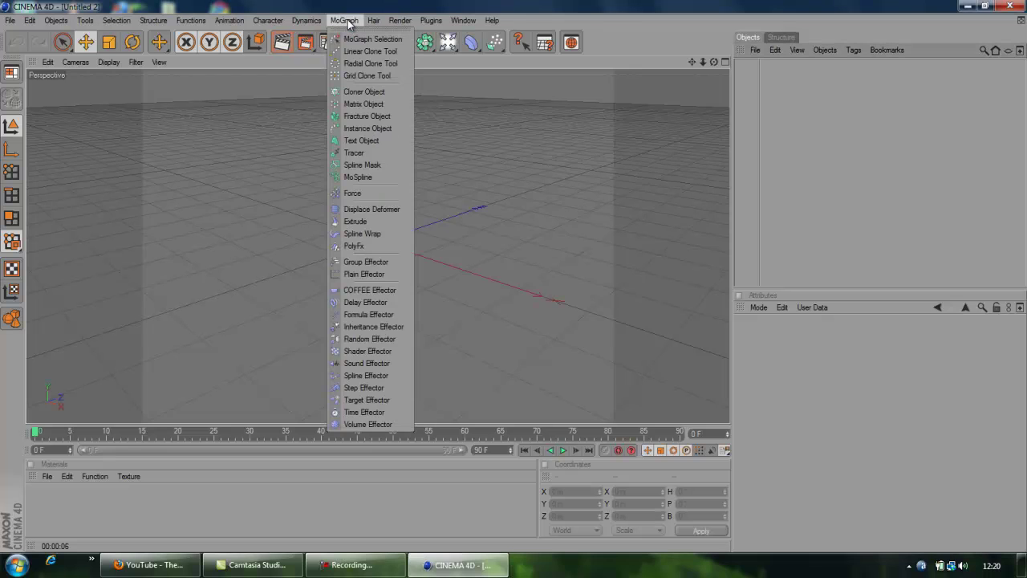
click(375, 140)
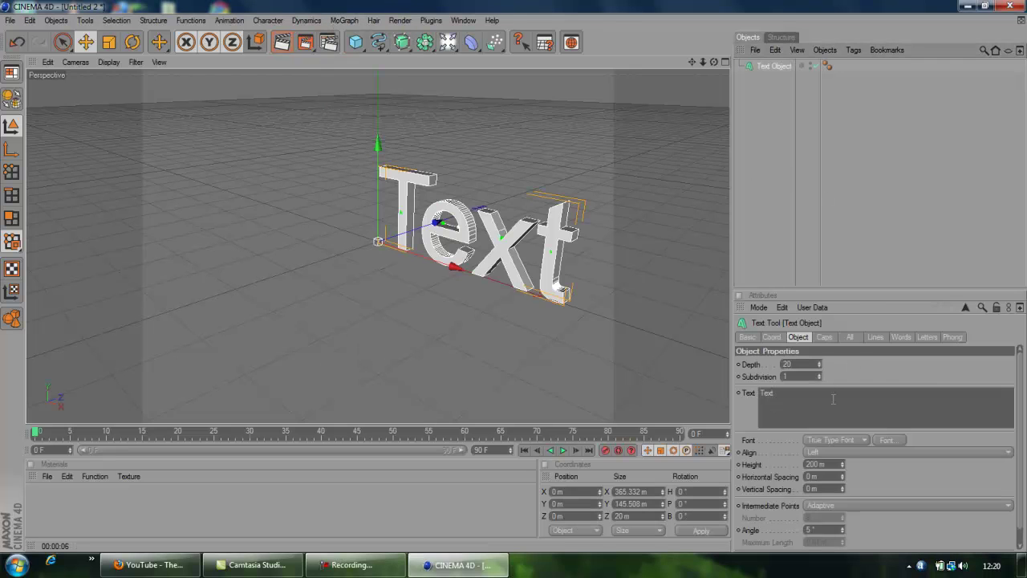
click(788, 391)
key(ctrl+a)
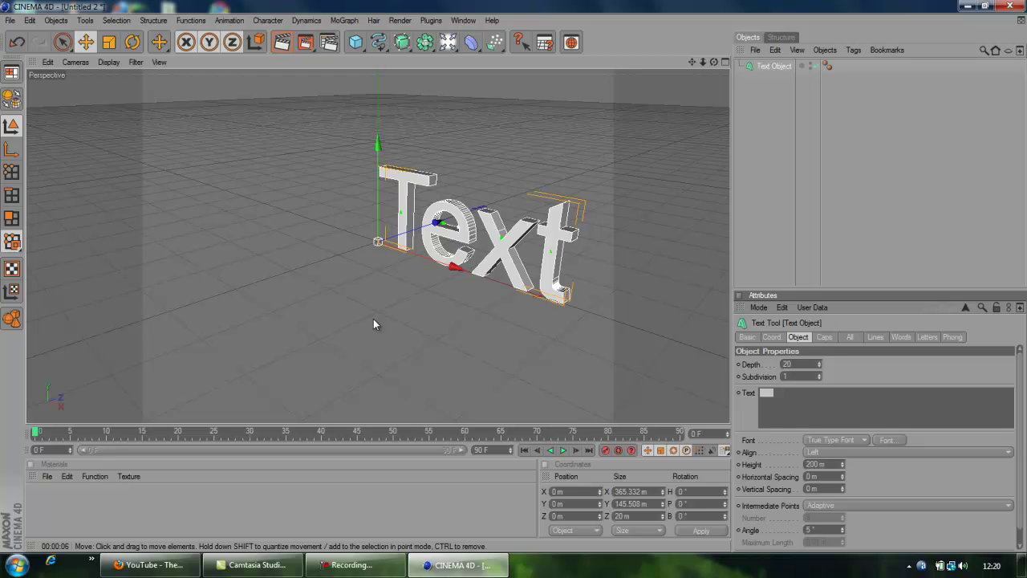
text(tutorial)
click(806, 365)
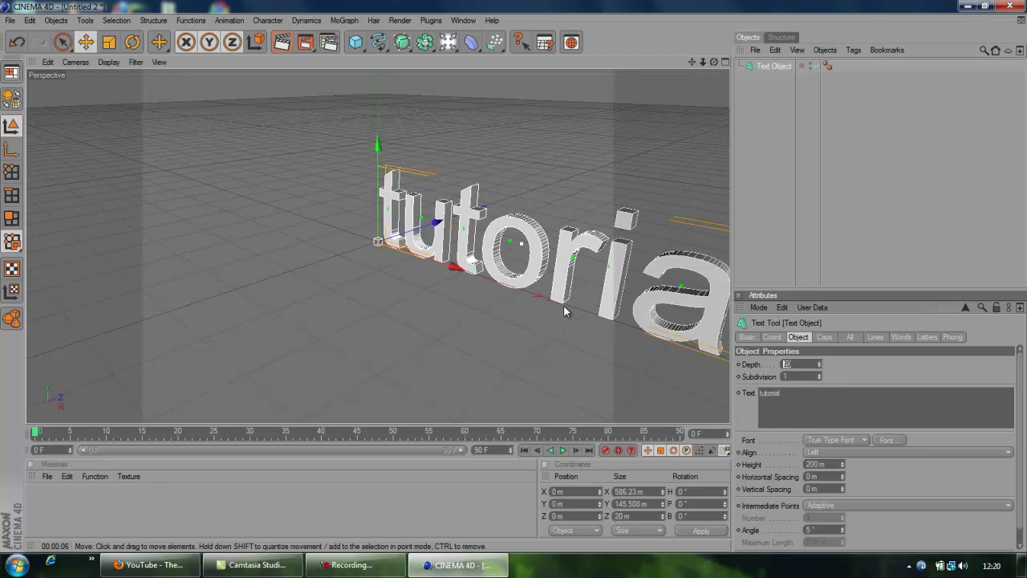
text(40)
key(Return)
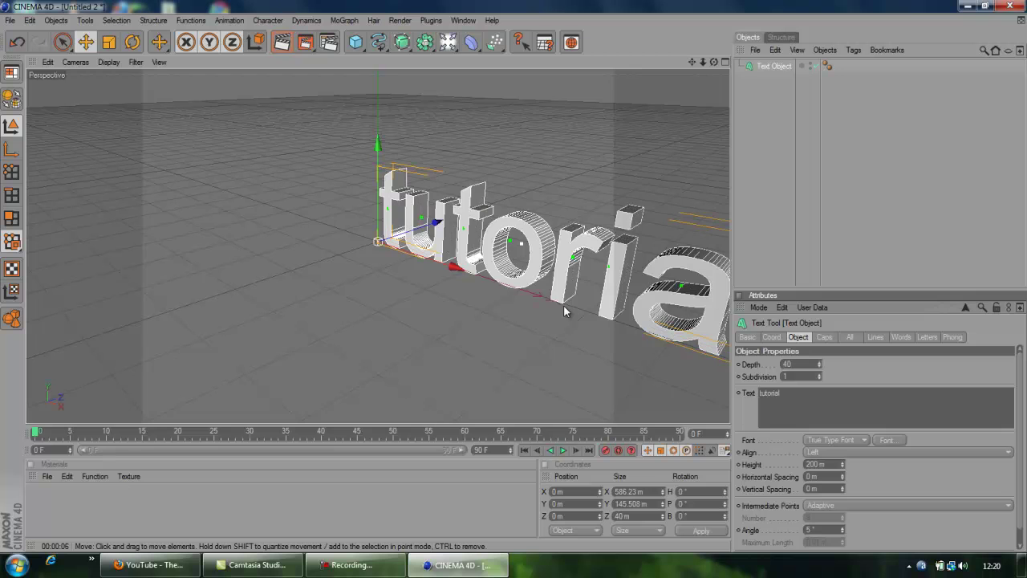
- Set the text's font to Backslash in Bold style and its alignment to Middle
click(887, 440)
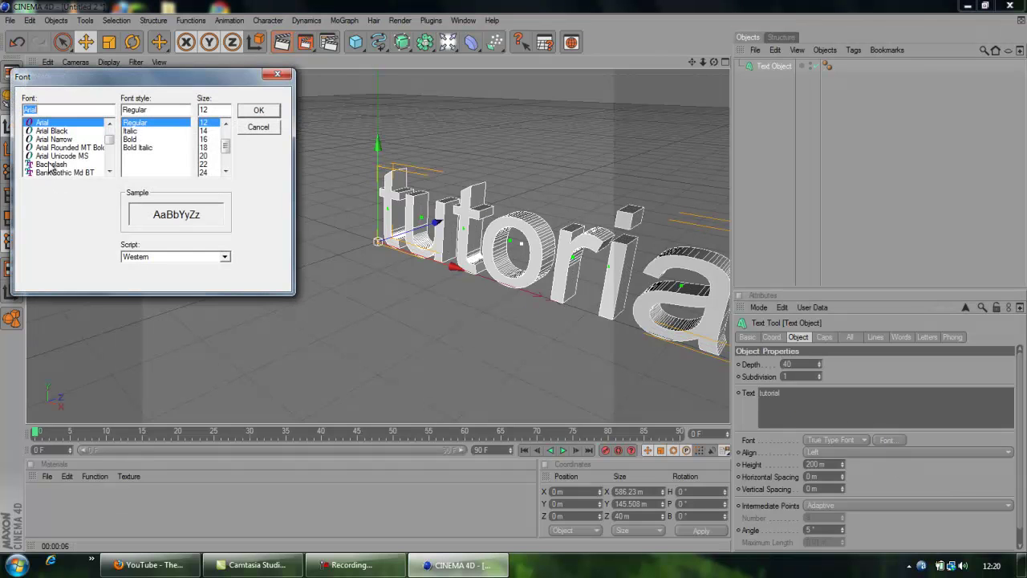
click(51, 165)
click(132, 149)
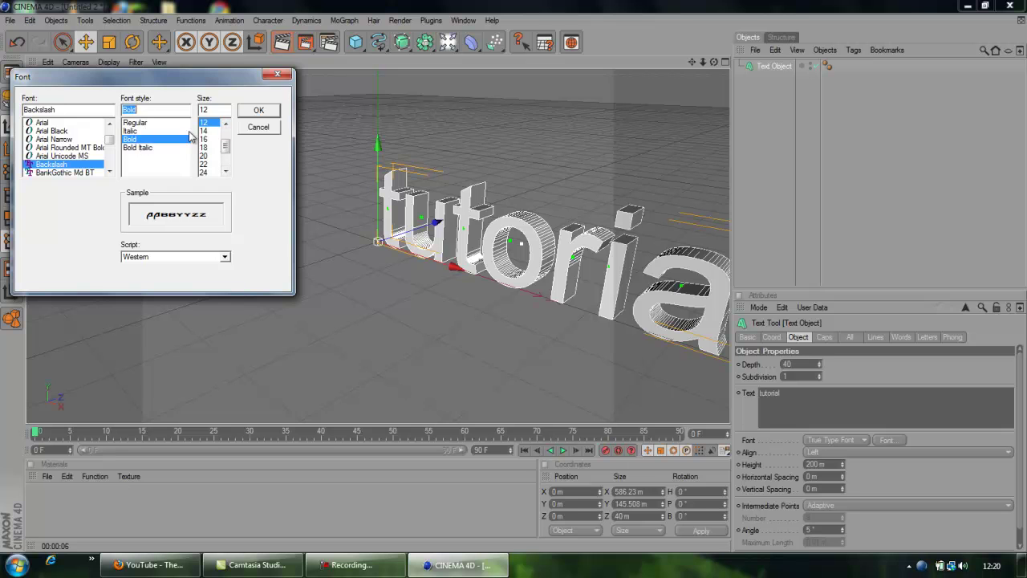
click(256, 111)
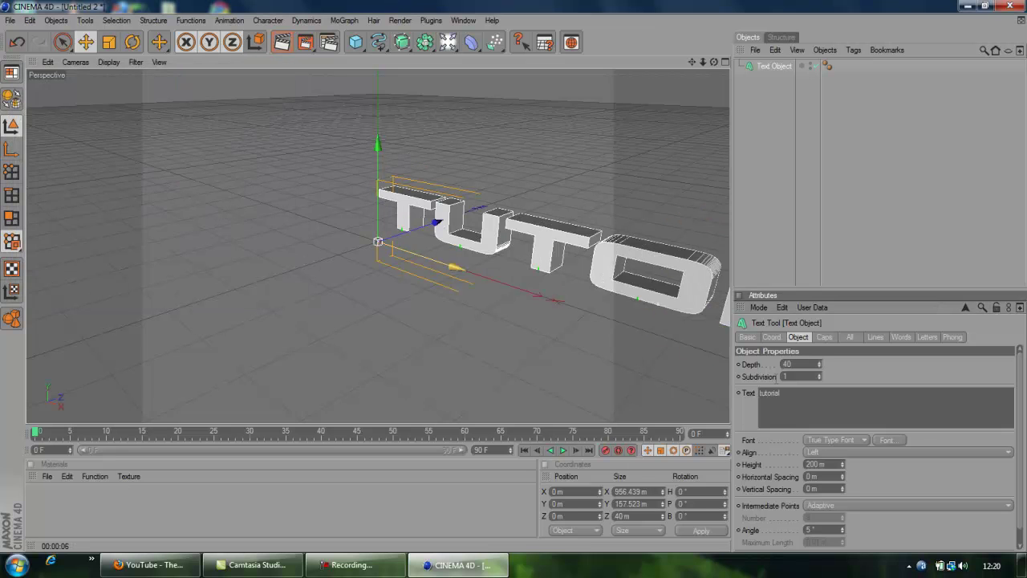
click(874, 452)
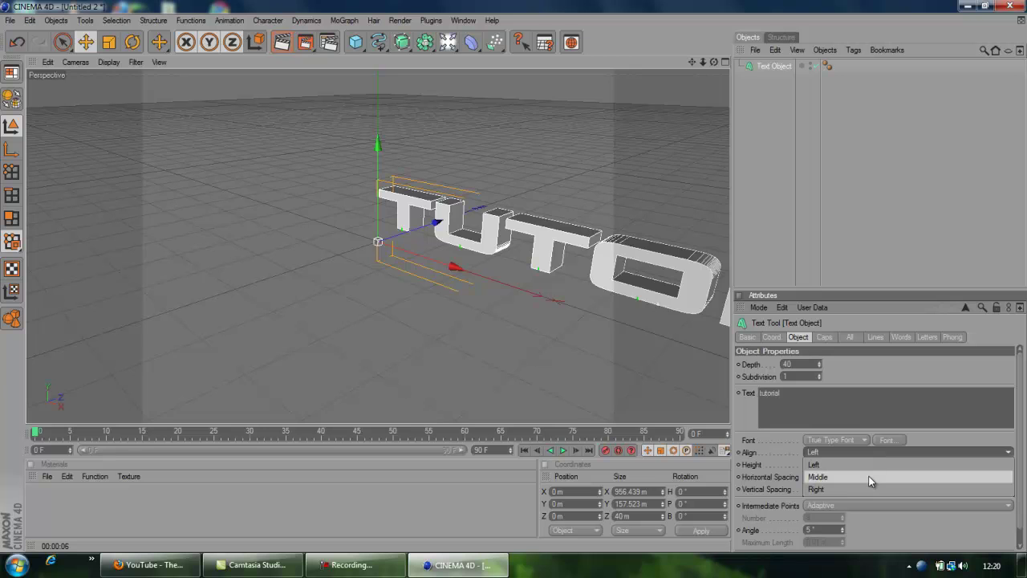
click(868, 474)
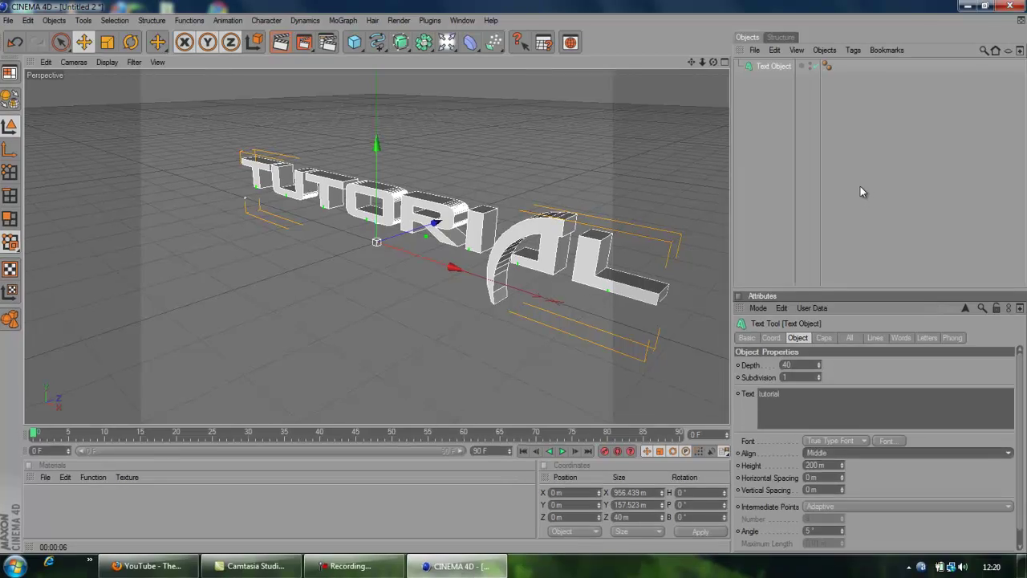
click(849, 189)
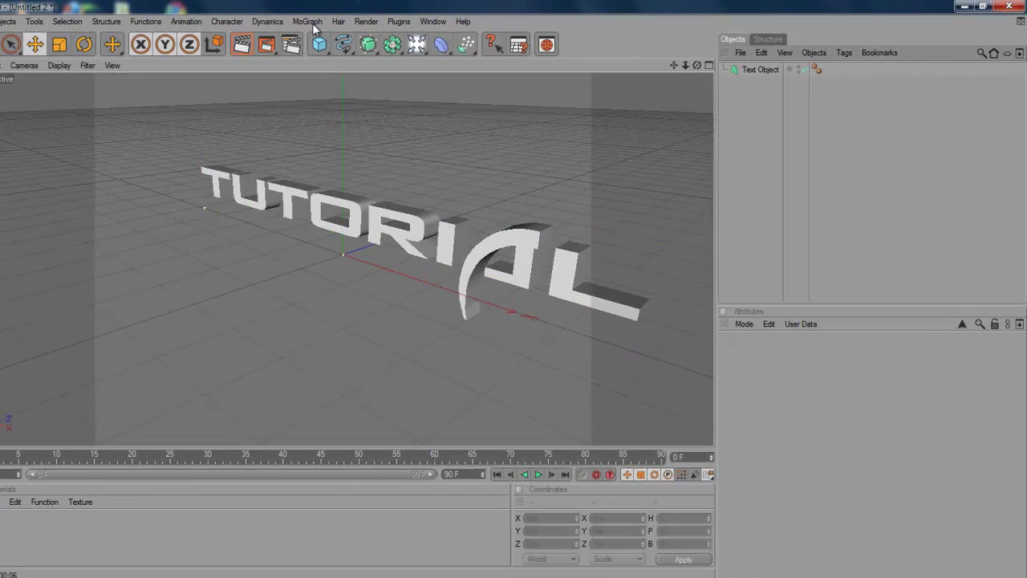
click(307, 22)
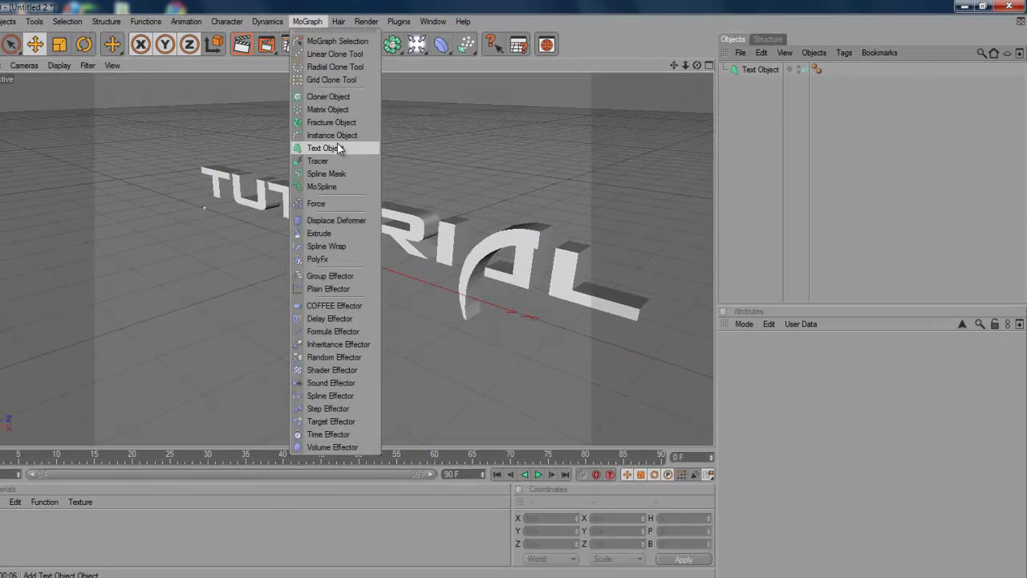
click(307, 21)
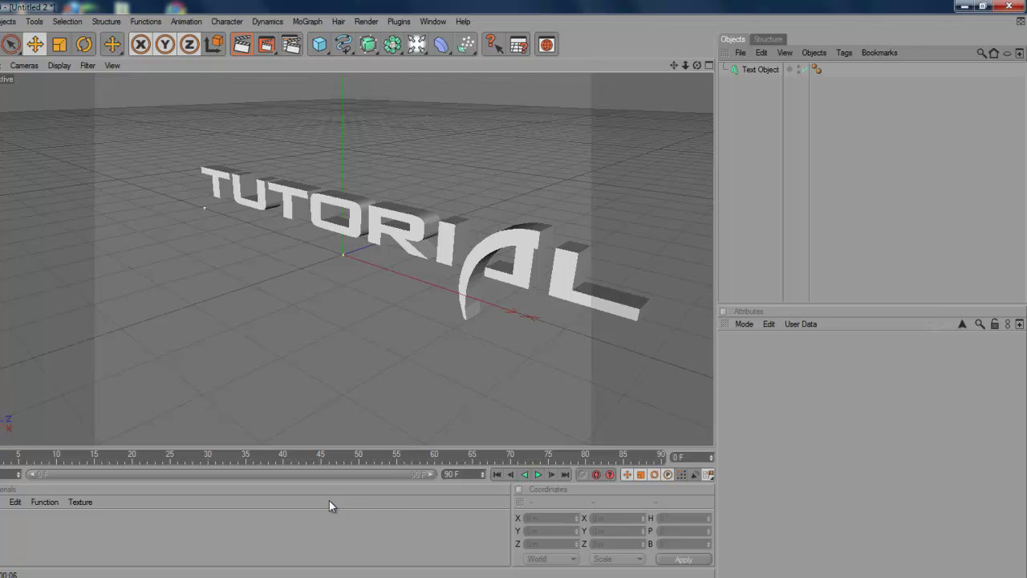
- Create a new material and set its color to green with R 0, G 255, B 128
double_click(153, 533)
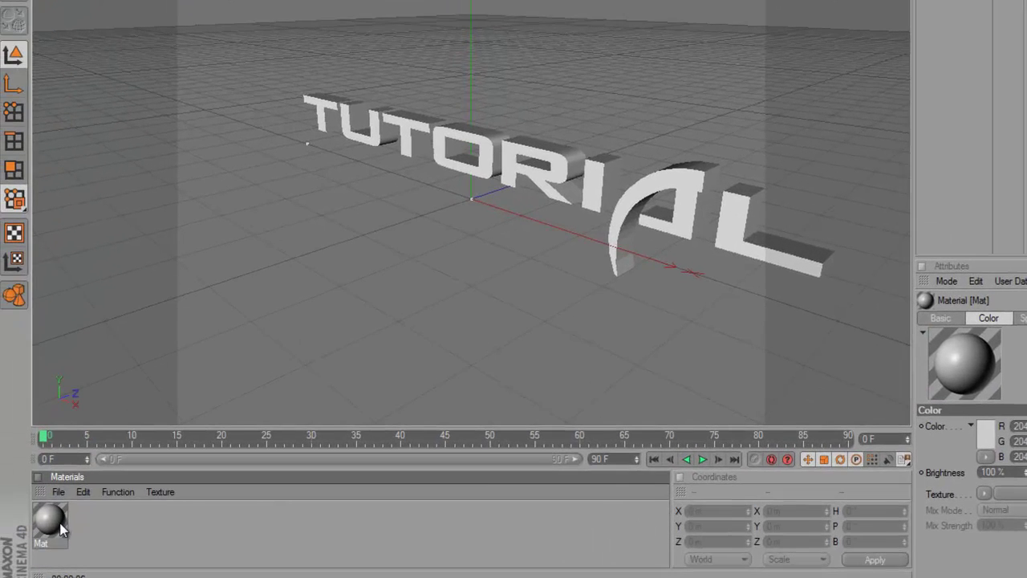
double_click(0, 528)
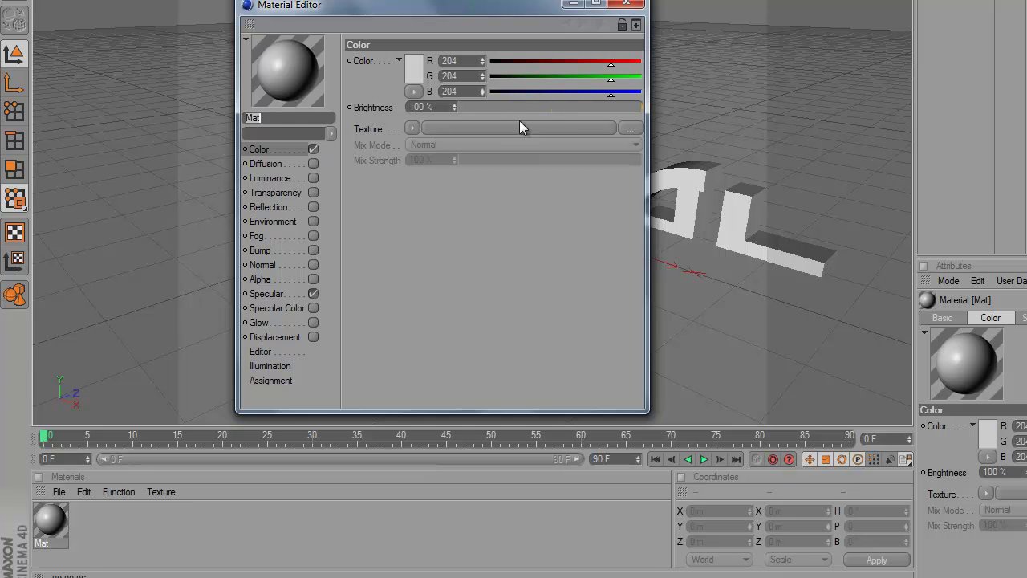
click(276, 150)
drag(611, 78, 434, 69)
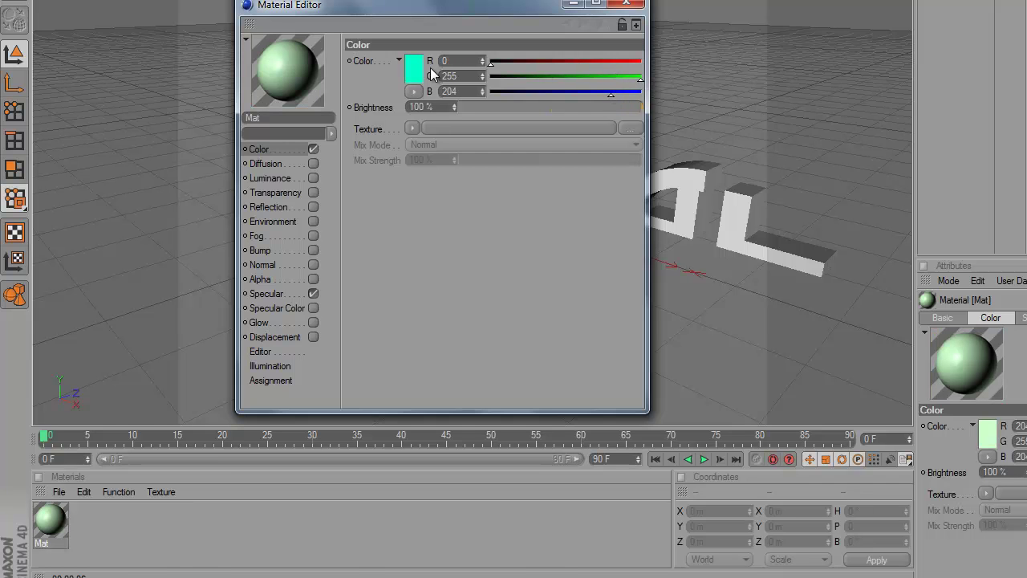
drag(605, 97, 565, 100)
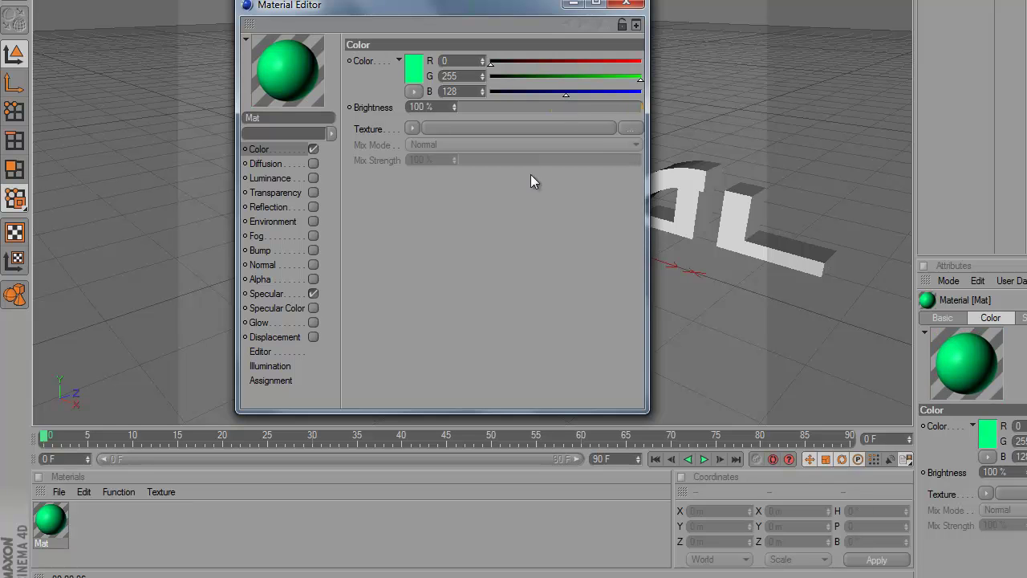
- Enable reflection on the green material with the reflection color R 0, G 255, B 161
click(267, 207)
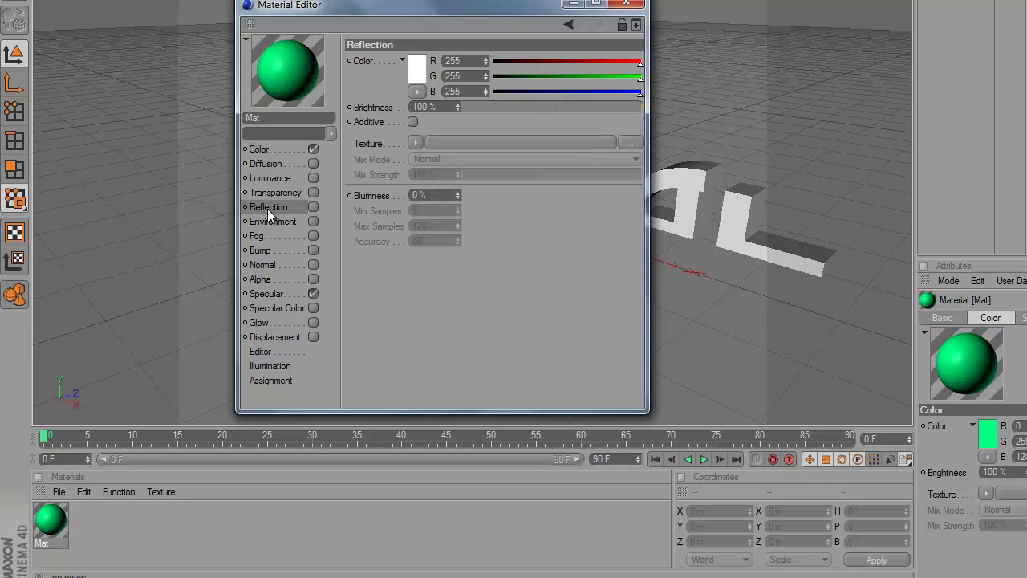
click(311, 206)
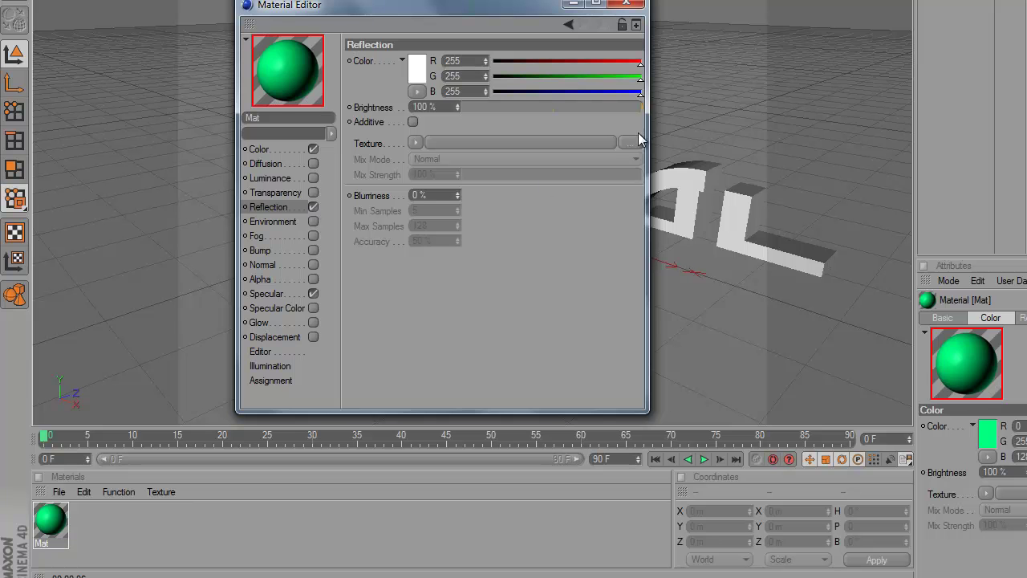
drag(638, 91, 586, 95)
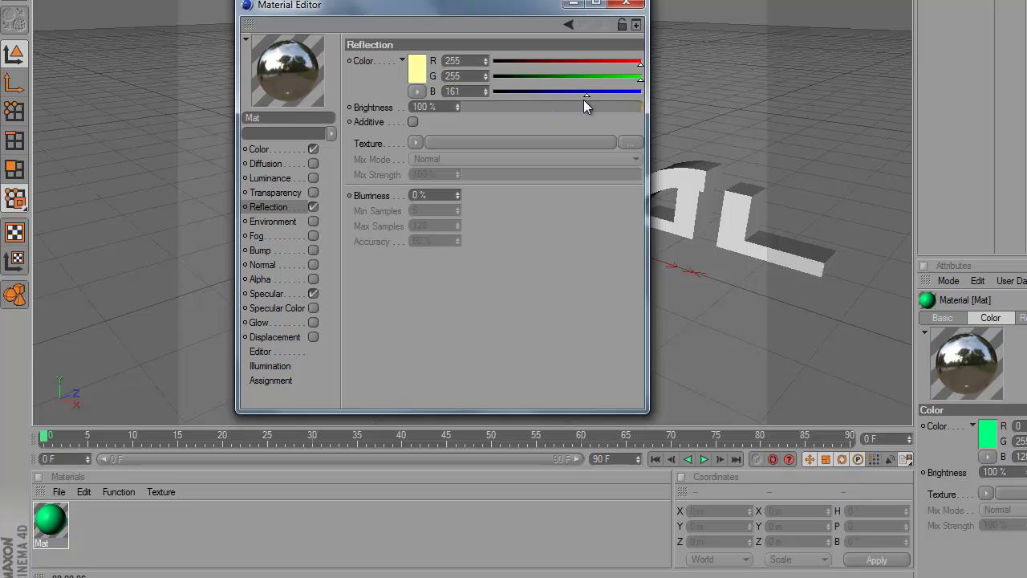
drag(640, 62, 413, 69)
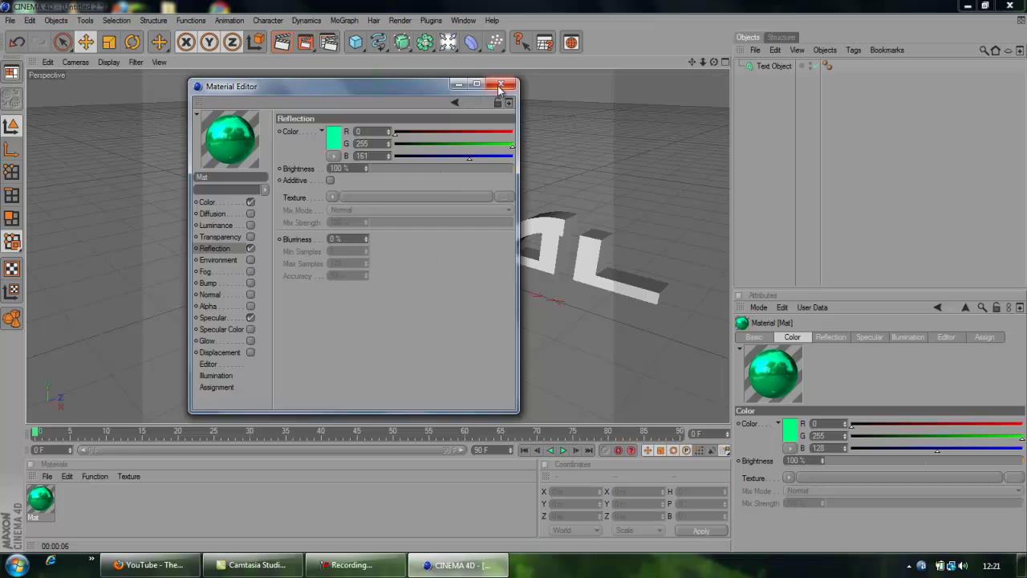
click(555, 48)
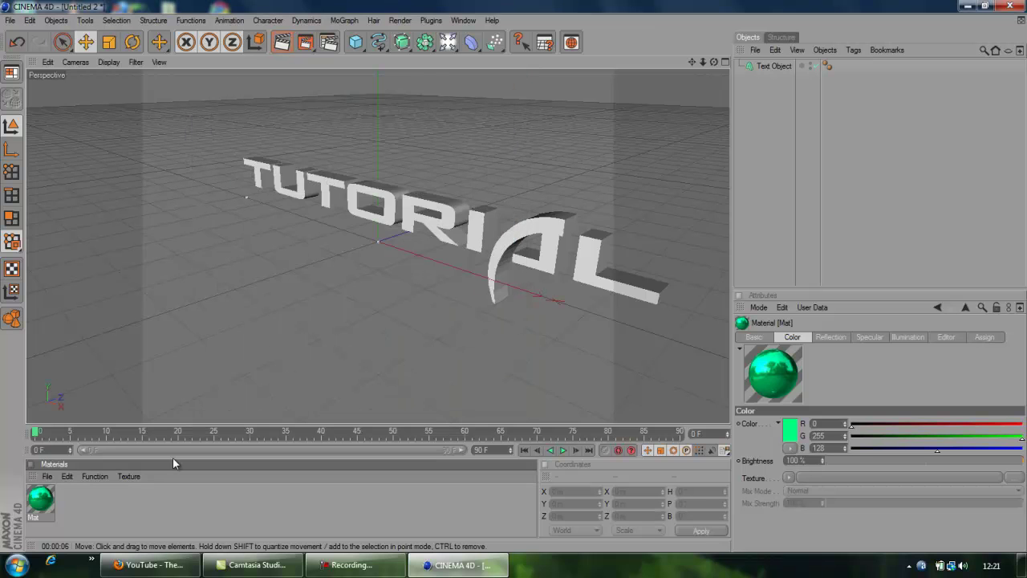
- Apply the green reflective material to the text and render the perspective view as a preview
drag(45, 504, 391, 214)
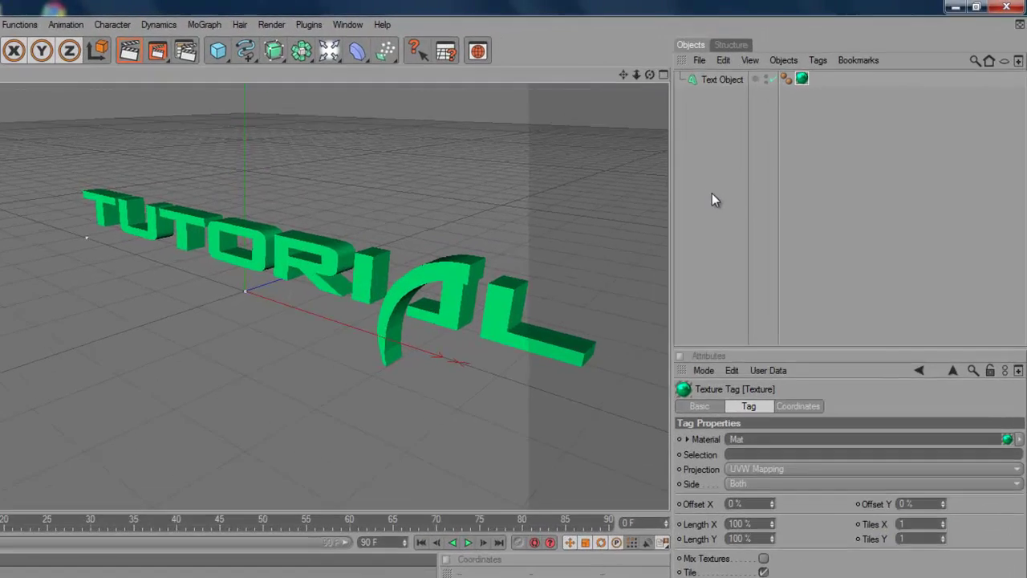
click(719, 164)
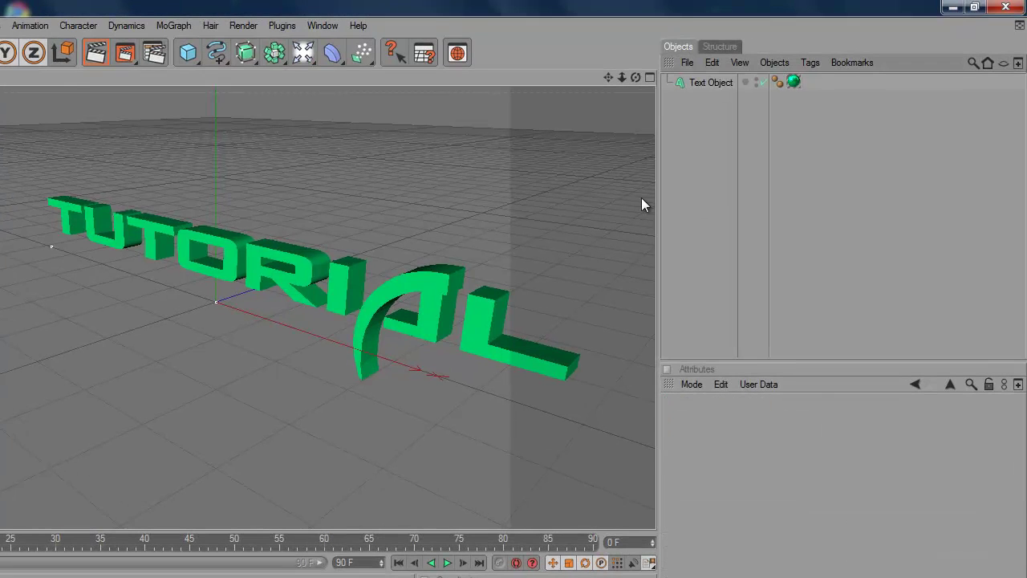
click(95, 53)
- Add a plane object and set both its width and height to 10000 m
drag(193, 58, 298, 100)
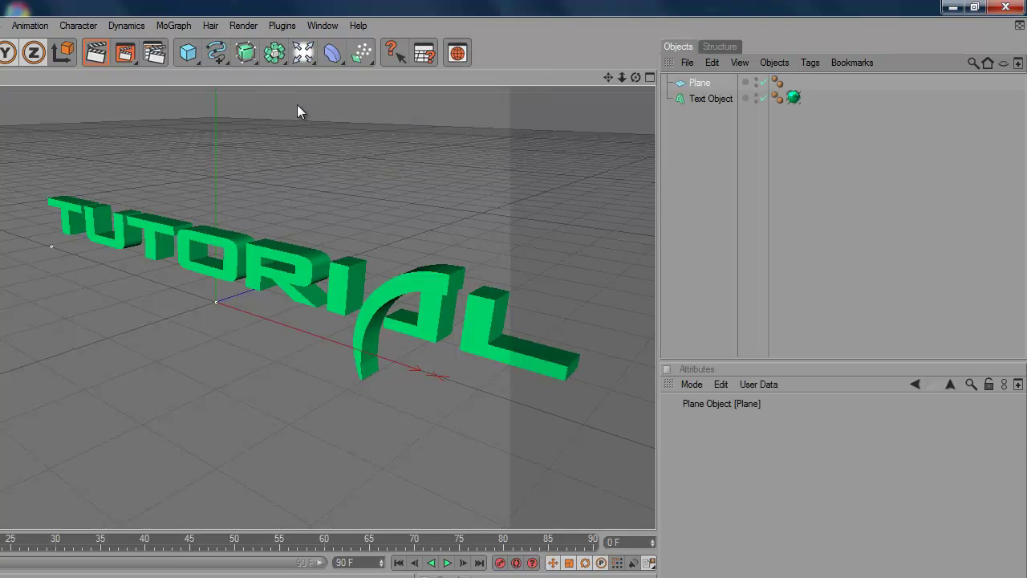
double_click(759, 456)
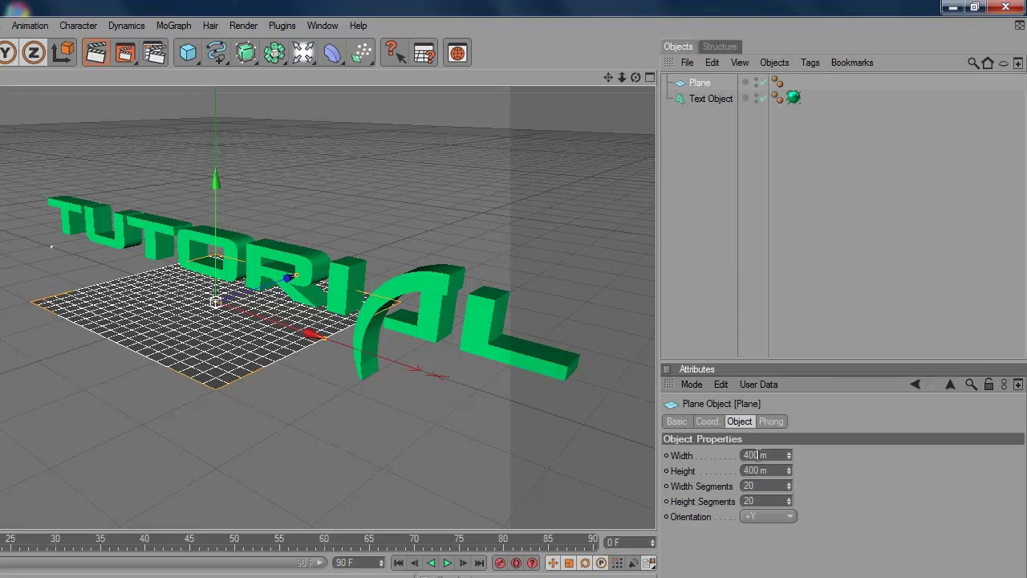
text(10000)
key(Return)
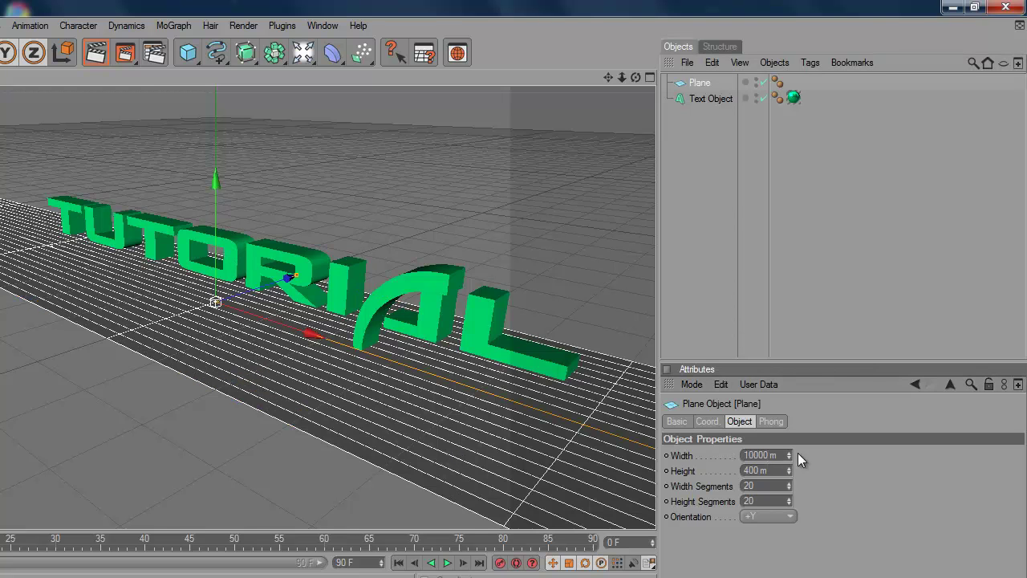
double_click(758, 470)
text(10000)
key(Return)
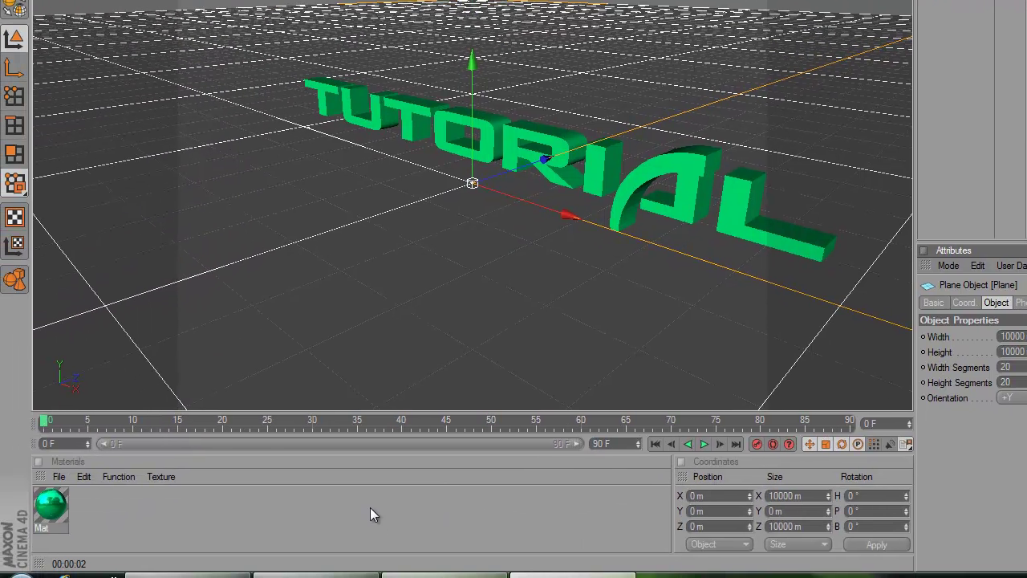
- Create a second material for the floor with reflection enabled and a blurriness of 5%
double_click(370, 507)
double_click(50, 507)
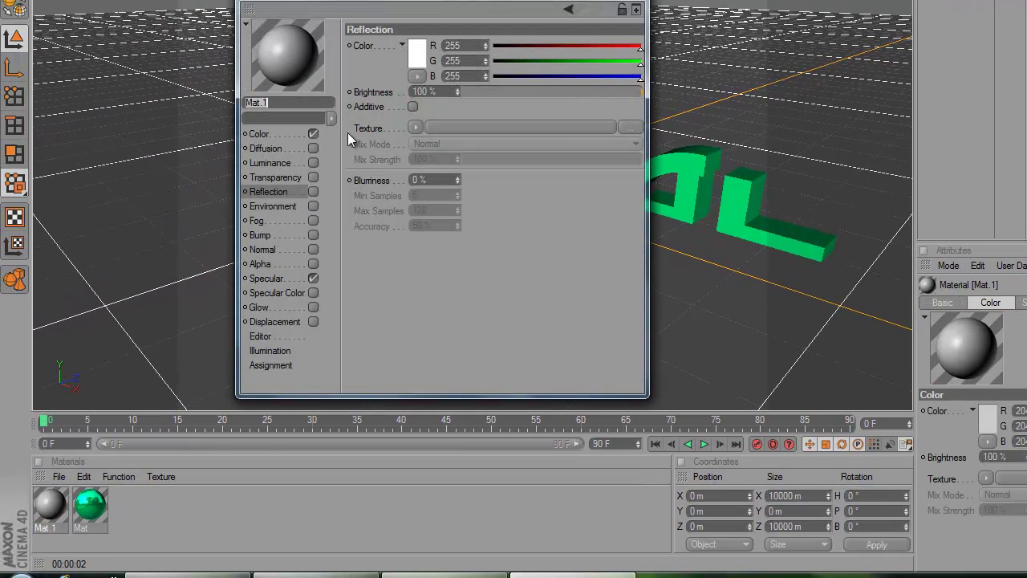
click(313, 191)
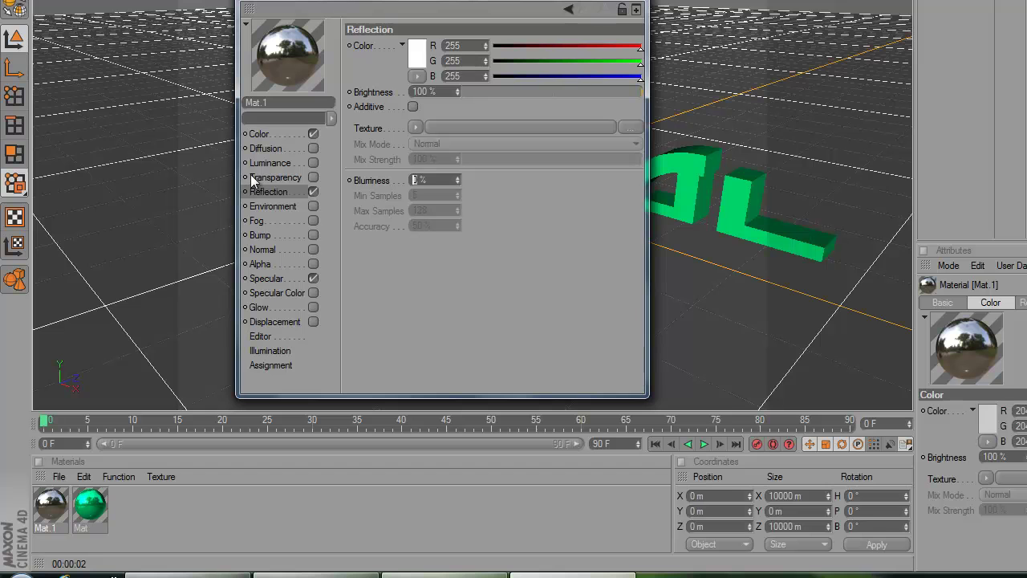
text(5)
key(Return)
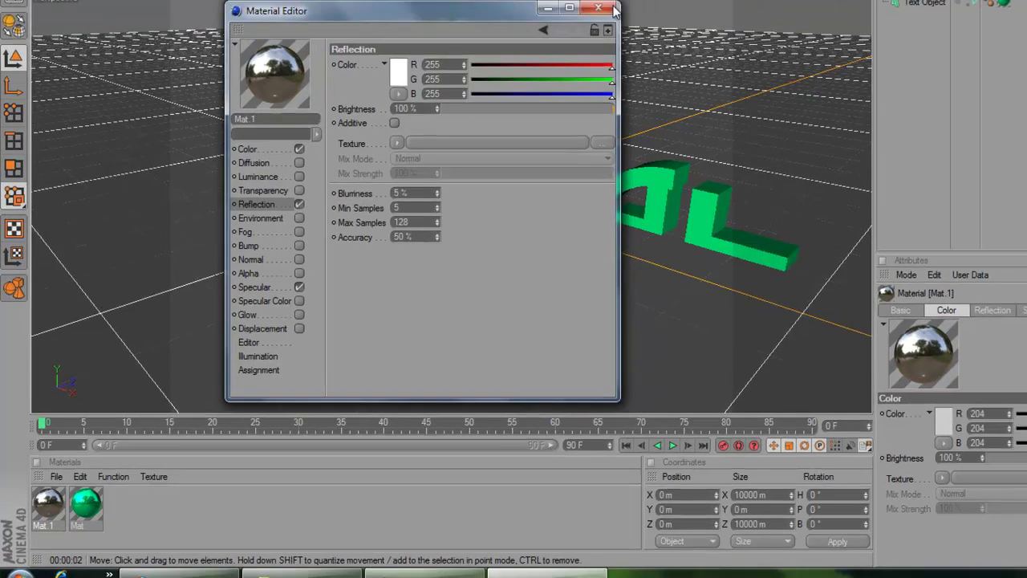
click(639, 2)
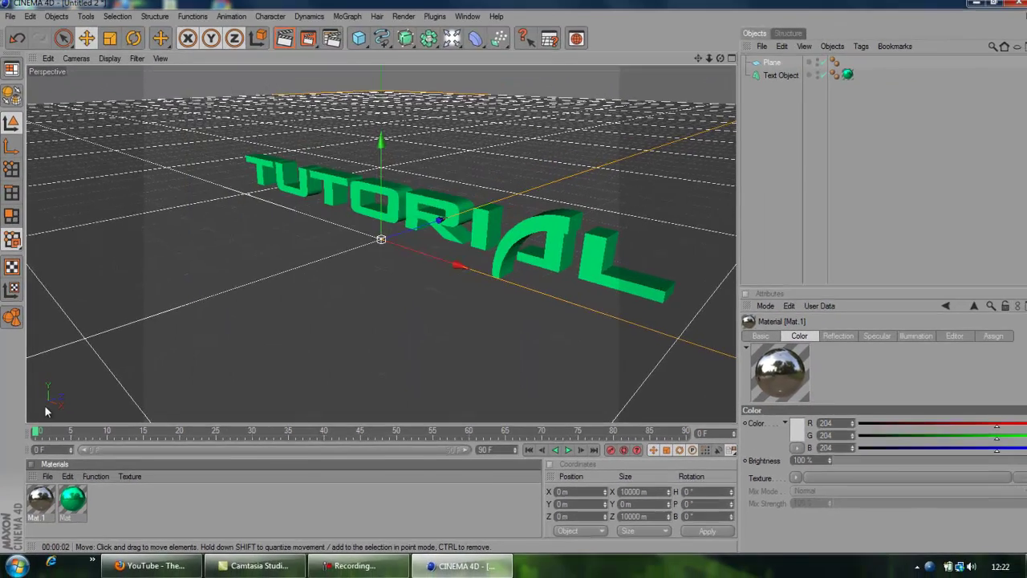
- Apply the blurry reflective material to the plane and render the view to preview the text's reflection
drag(39, 513, 346, 274)
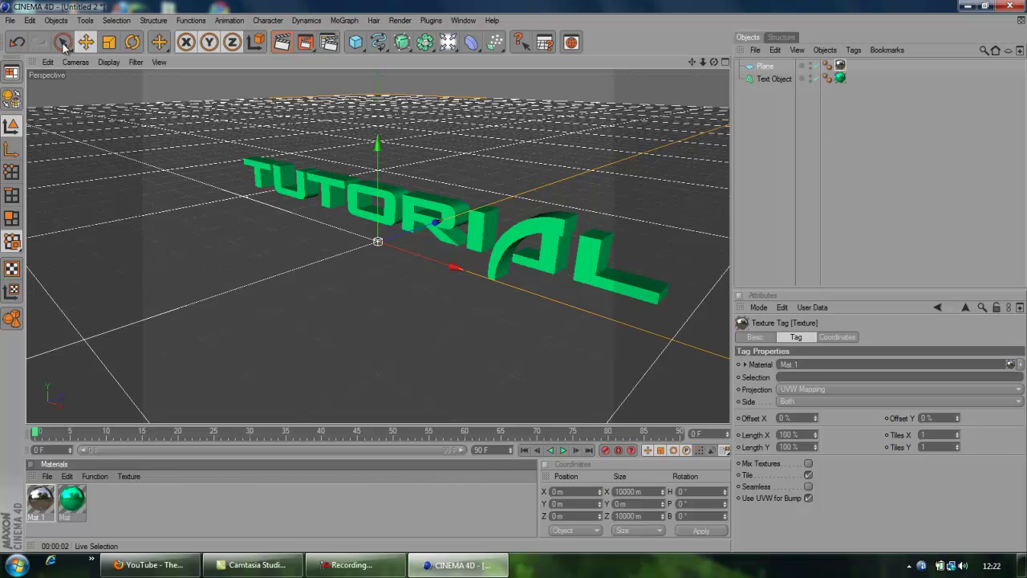
click(280, 40)
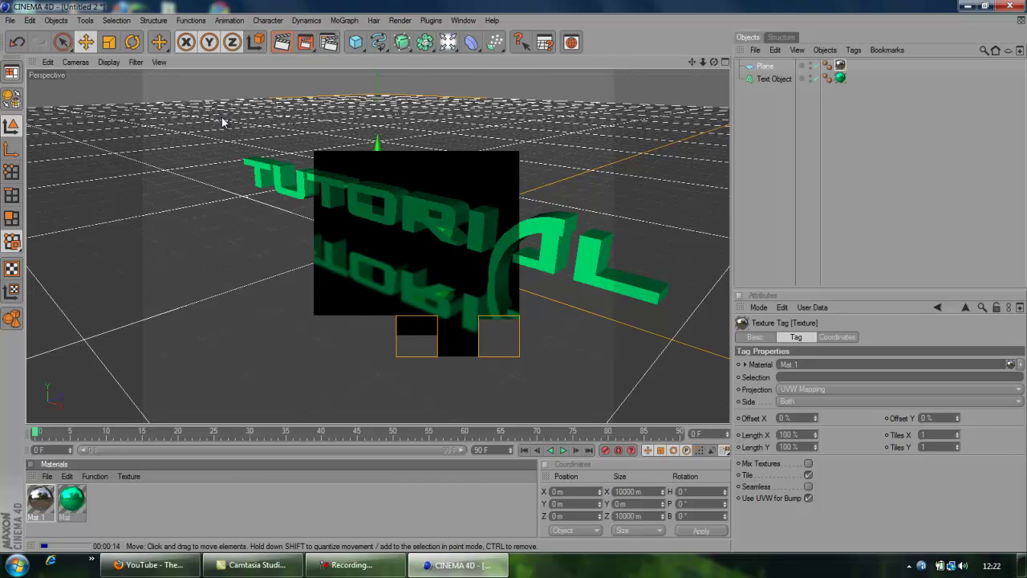
click(782, 139)
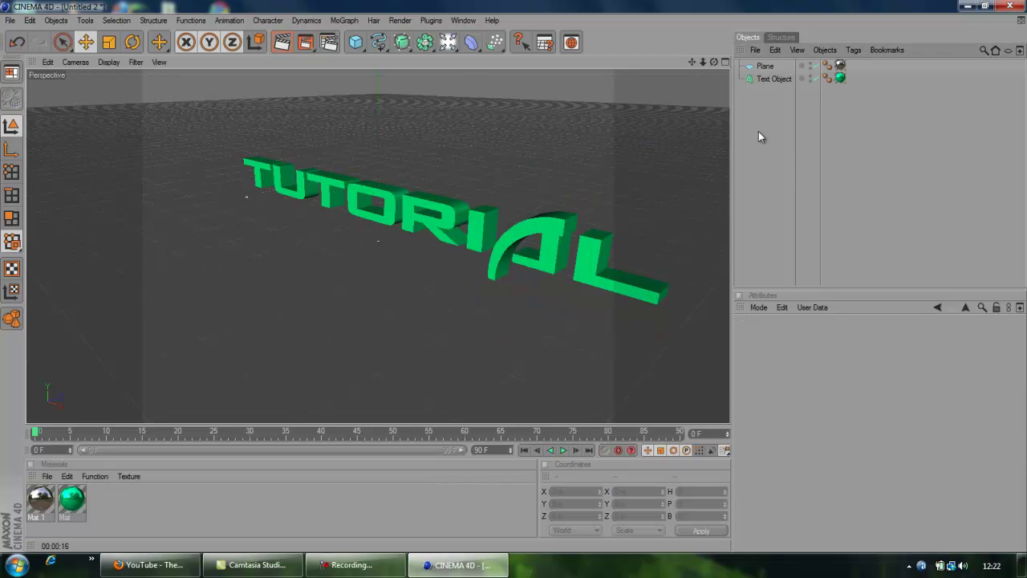
- Add a spot light, pull it back in front of the text and lower it about 70 m toward the floor
click(448, 42)
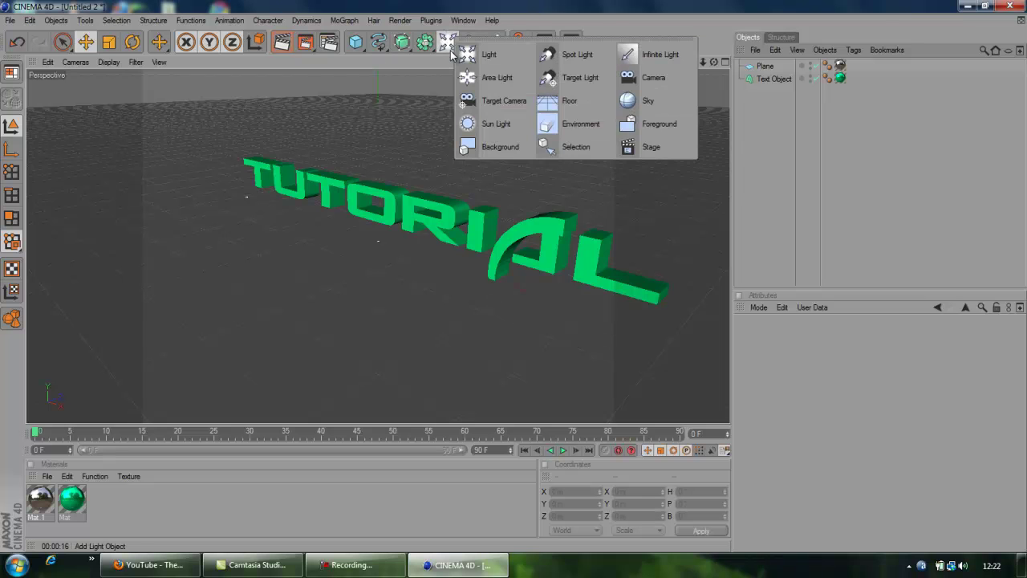
click(593, 56)
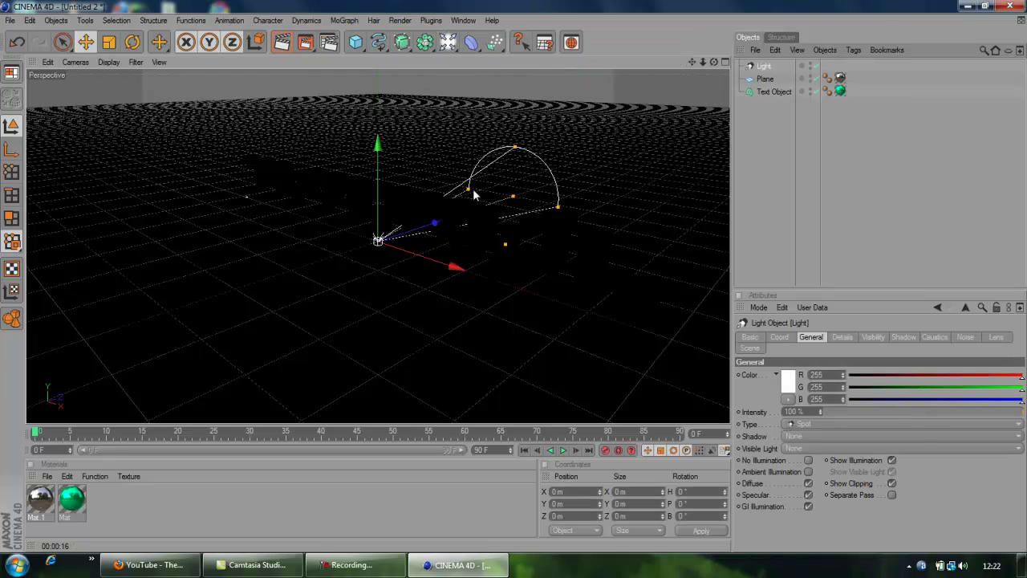
drag(433, 225, 513, 269)
scroll(451, 183, down, 3)
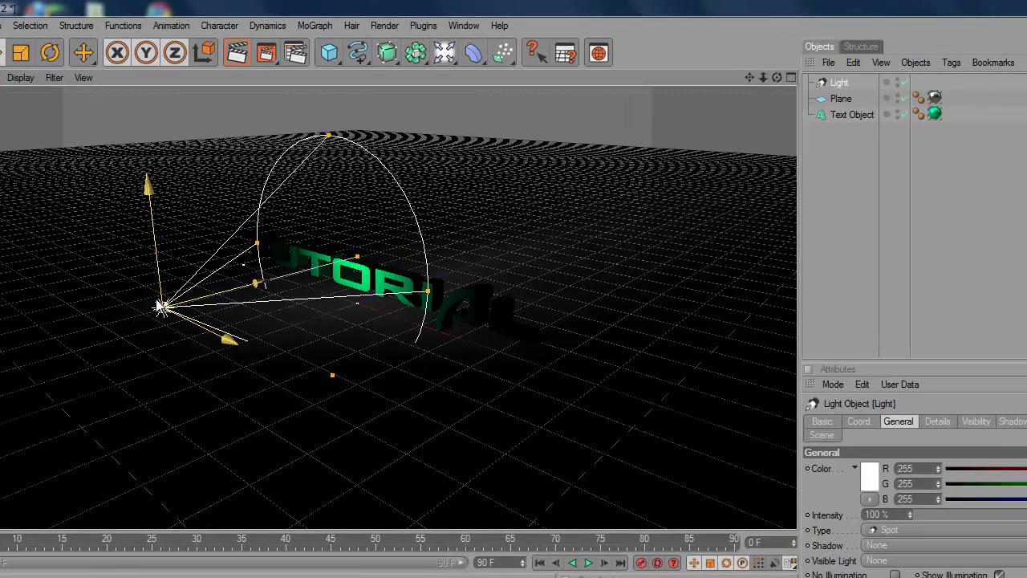
drag(159, 261, 159, 298)
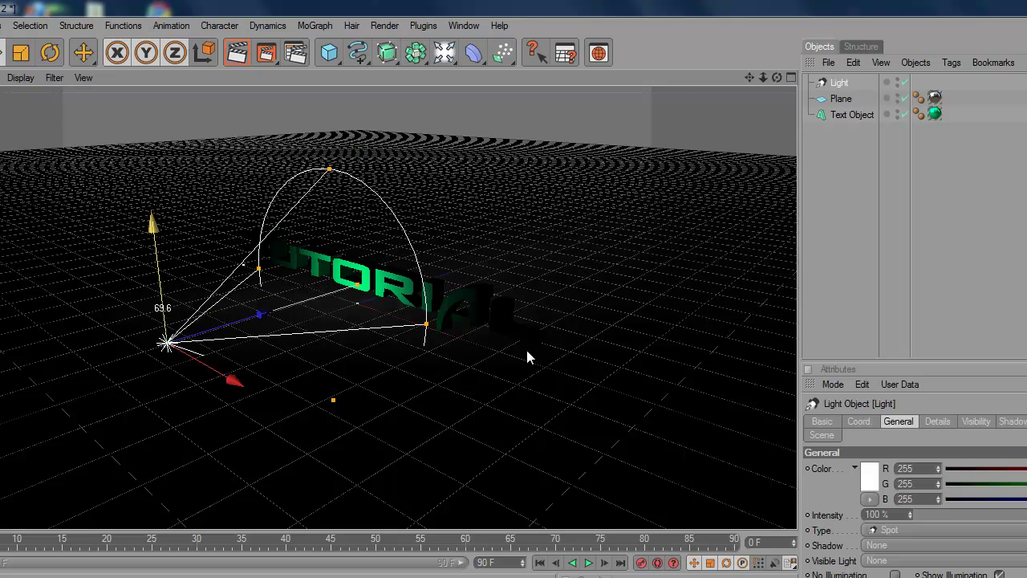
click(844, 183)
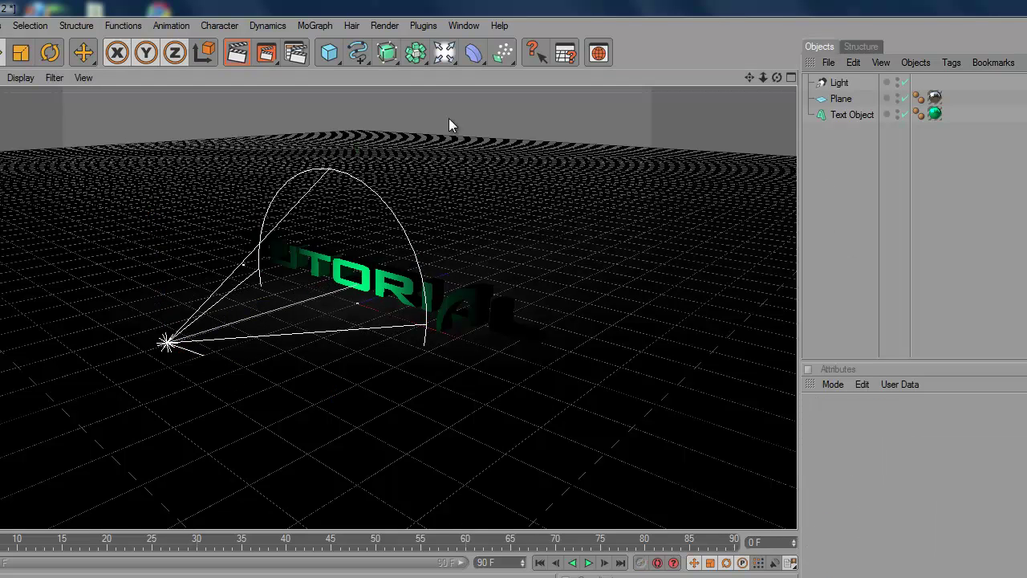
- Add a second spot light and move it out in front of the right half of the text
click(443, 54)
click(621, 74)
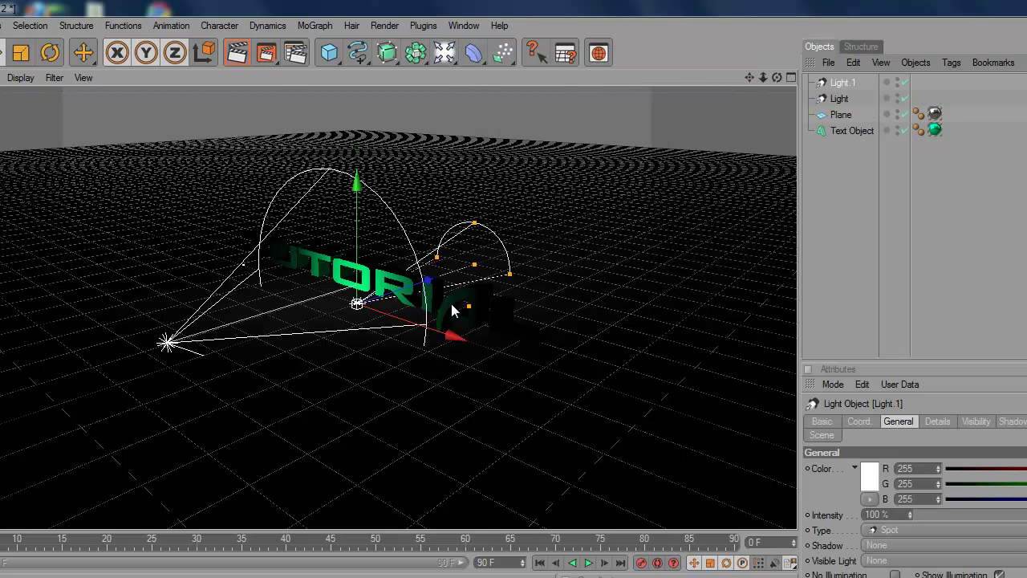
drag(426, 289, 435, 321)
drag(300, 375, 498, 371)
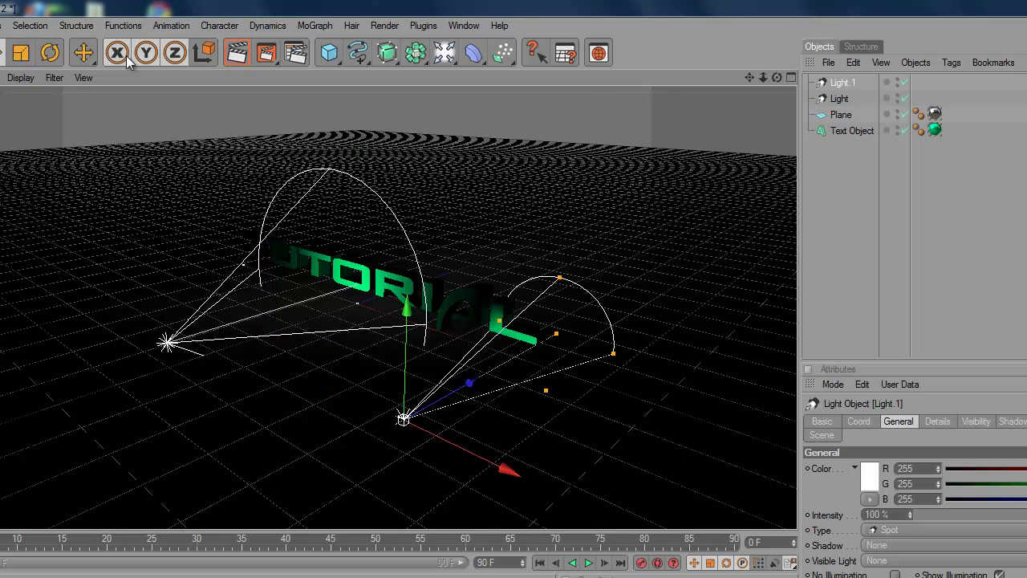
- Rotate the second spot light toward the text, widen its cone and move it farther out beside the last letters
click(49, 53)
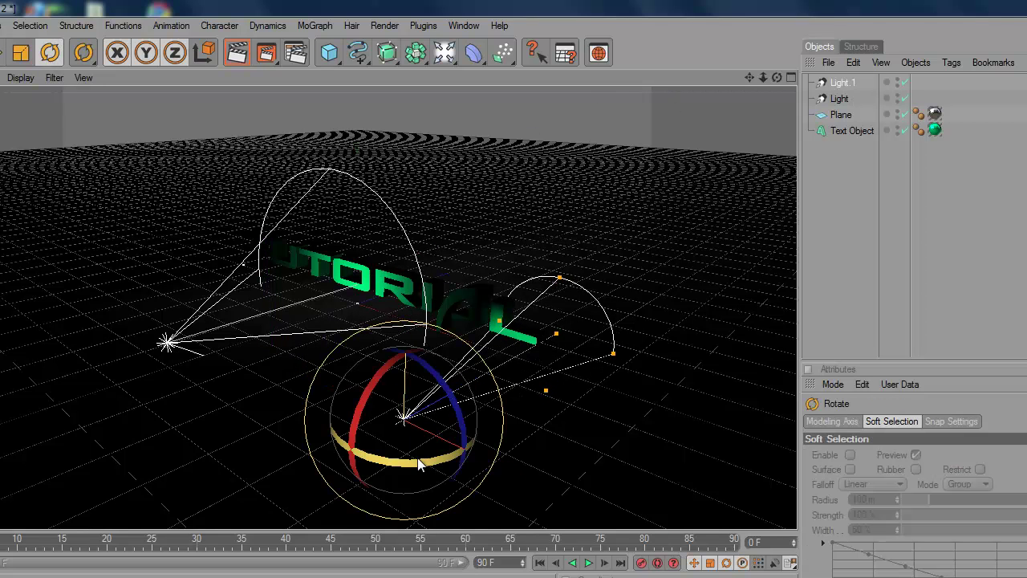
drag(418, 457, 492, 463)
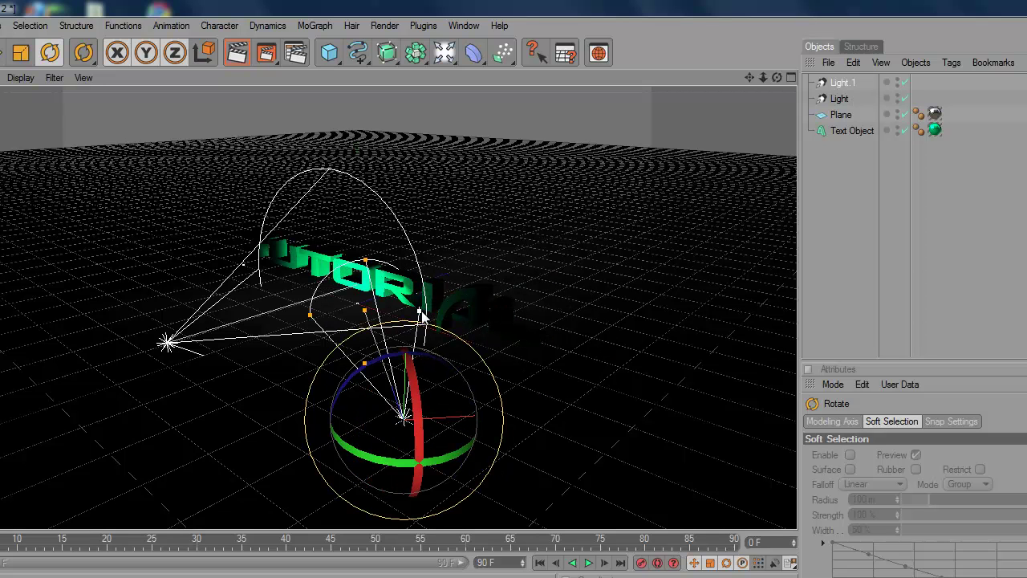
drag(421, 311, 521, 349)
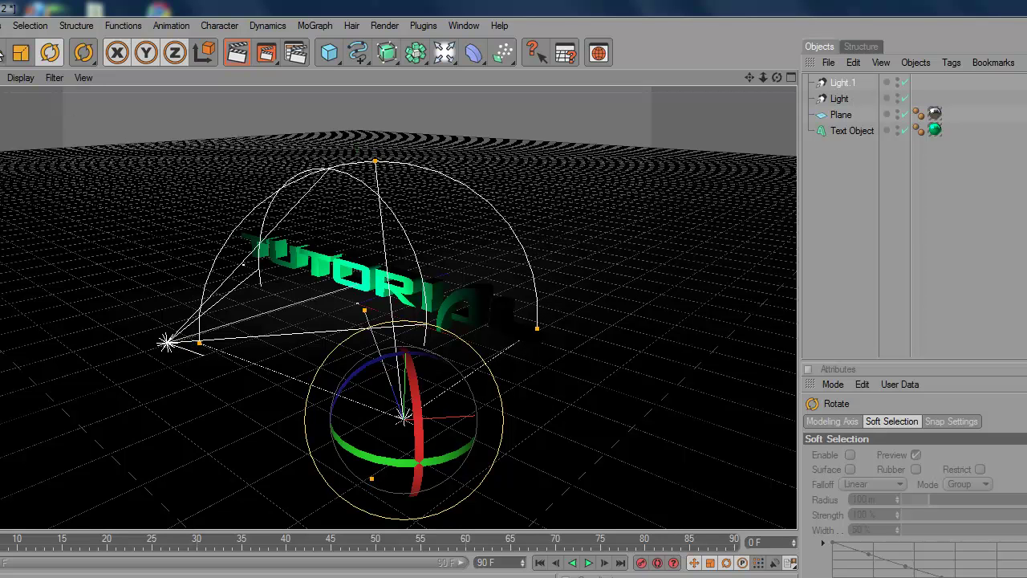
key(e)
drag(473, 418, 531, 345)
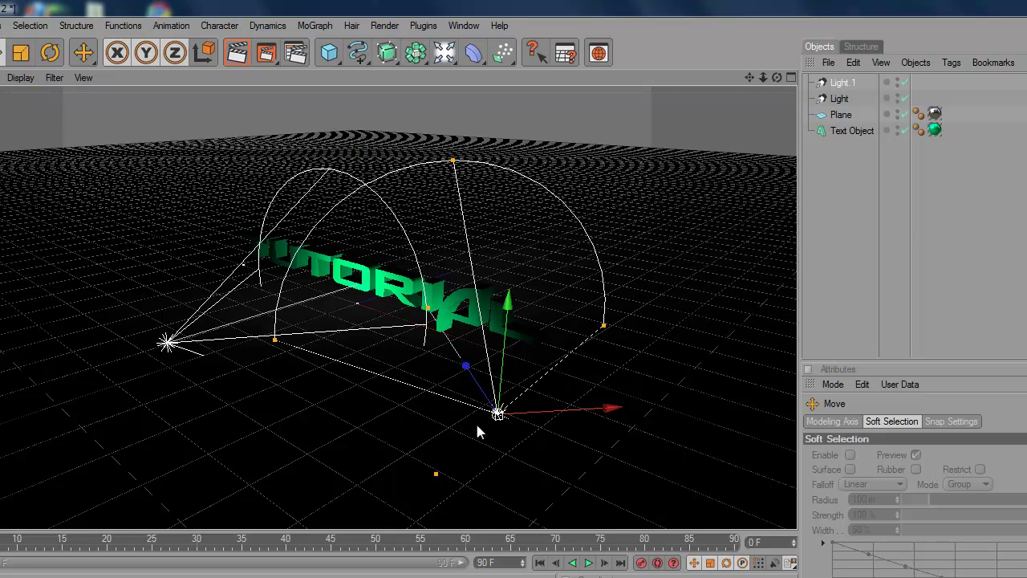
drag(465, 367, 527, 344)
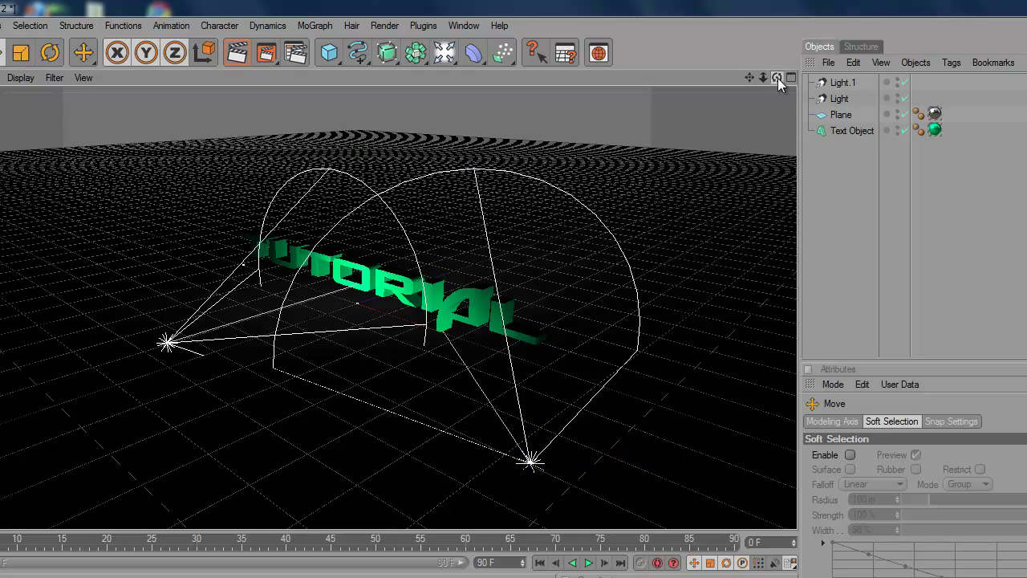
- Render a closer, more frontal perspective view to preview the spot-lit text and its floor reflection
drag(777, 78, 524, 350)
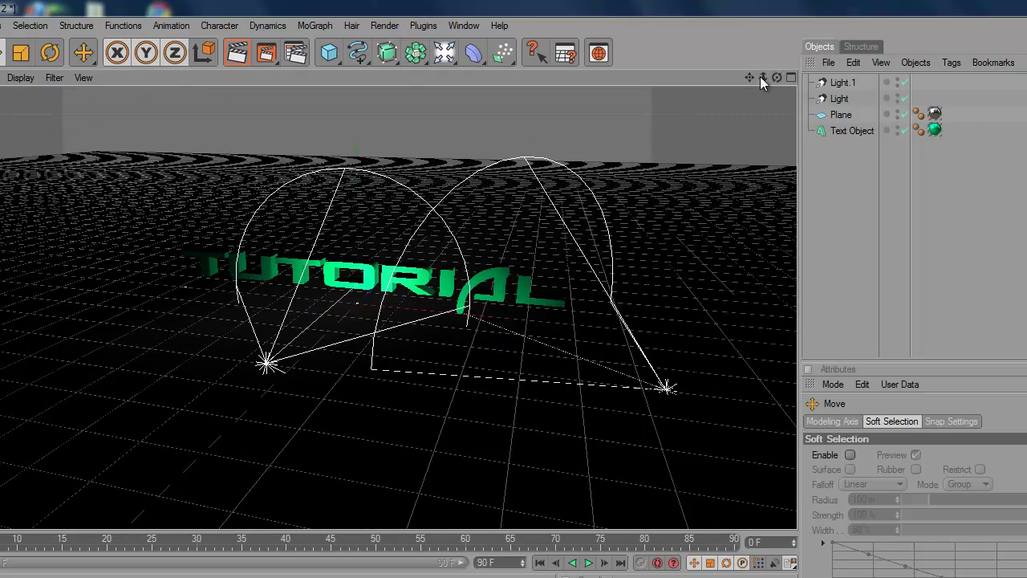
drag(764, 78, 553, 28)
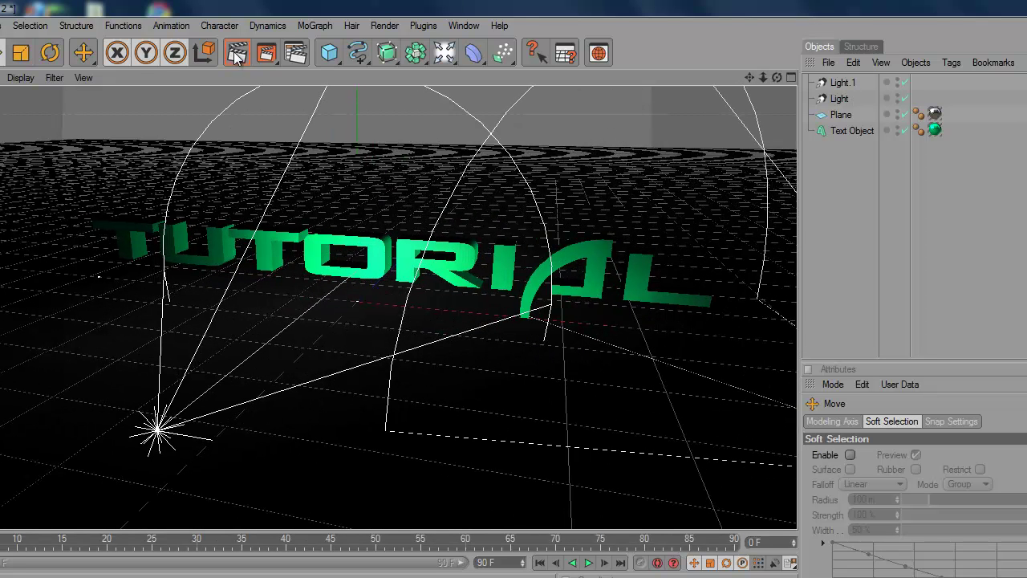
click(237, 53)
drag(329, 292, 431, 344)
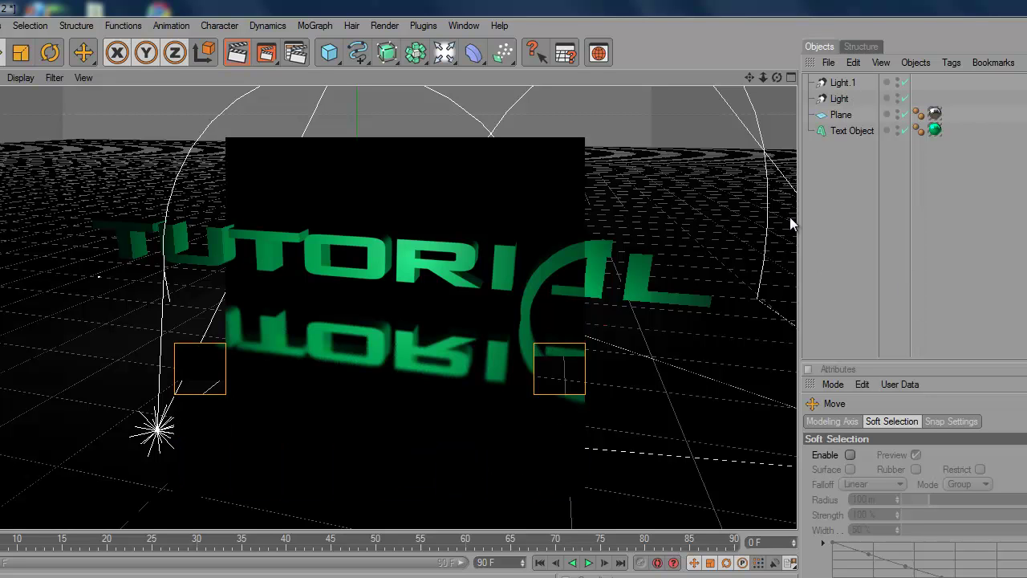
- Lower the text object about 16 m toward the floor plane
click(852, 129)
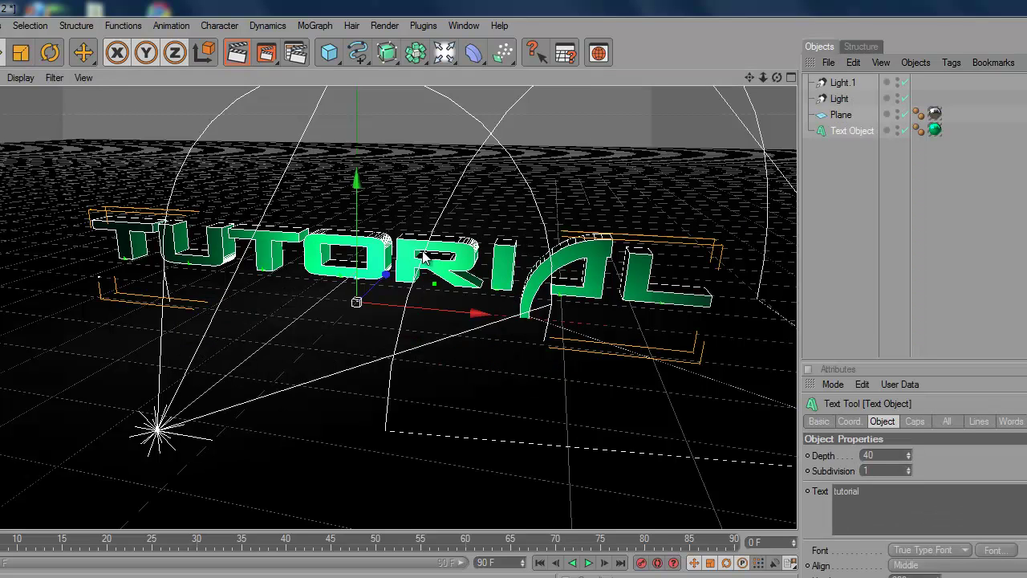
drag(356, 184, 526, 346)
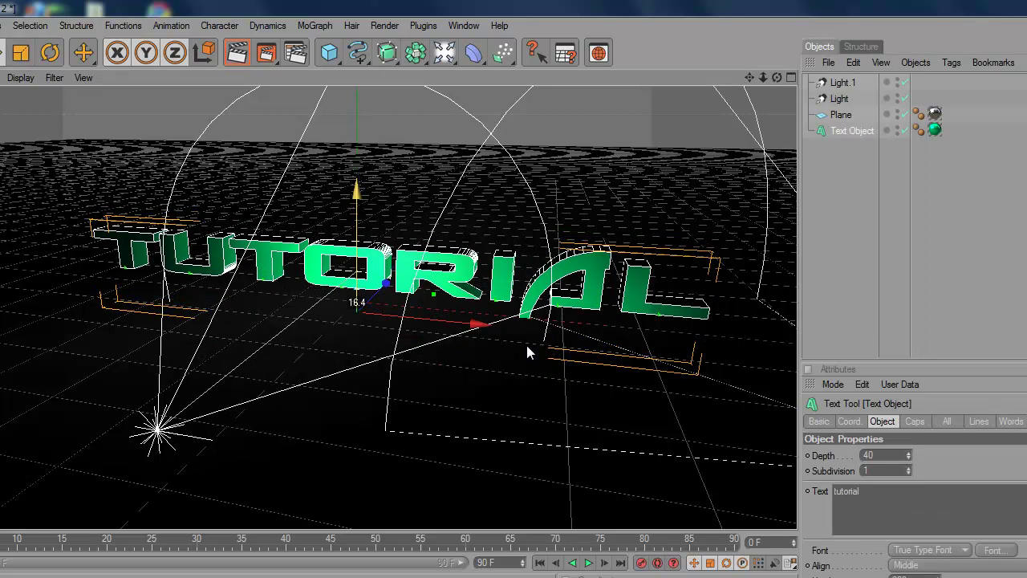
click(859, 214)
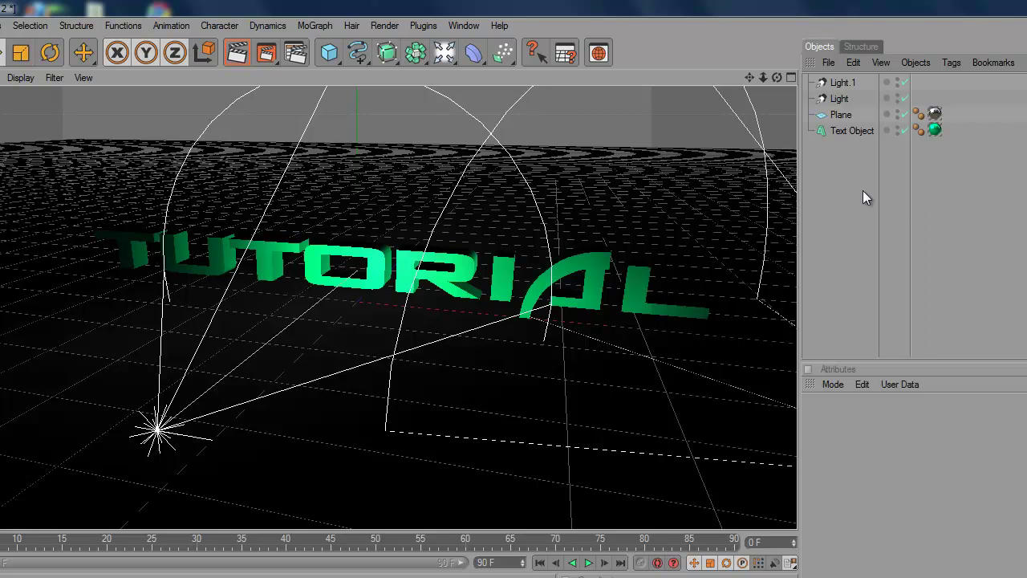
- Add a camera and make it the active scene camera for the perspective view
click(443, 54)
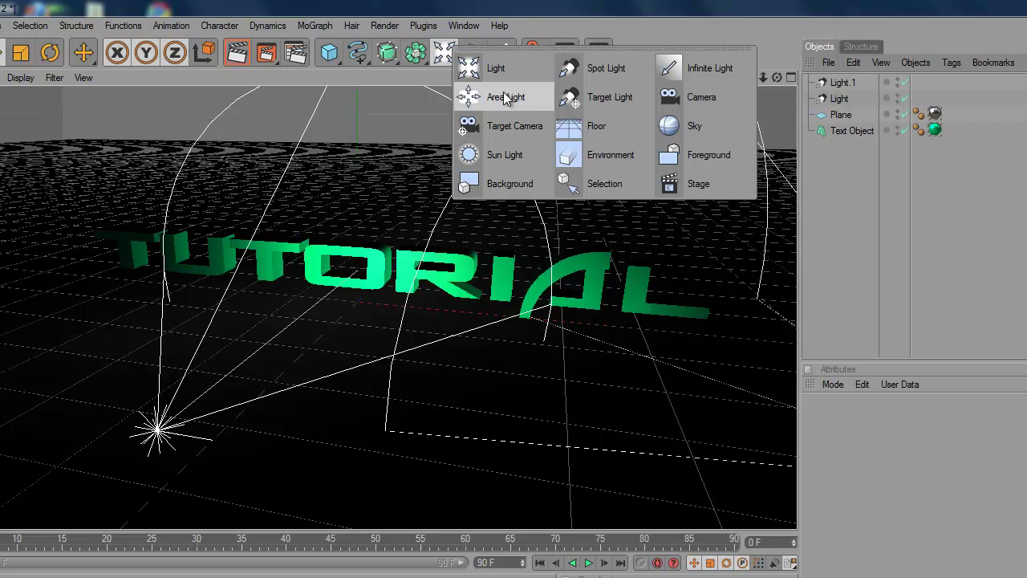
click(702, 97)
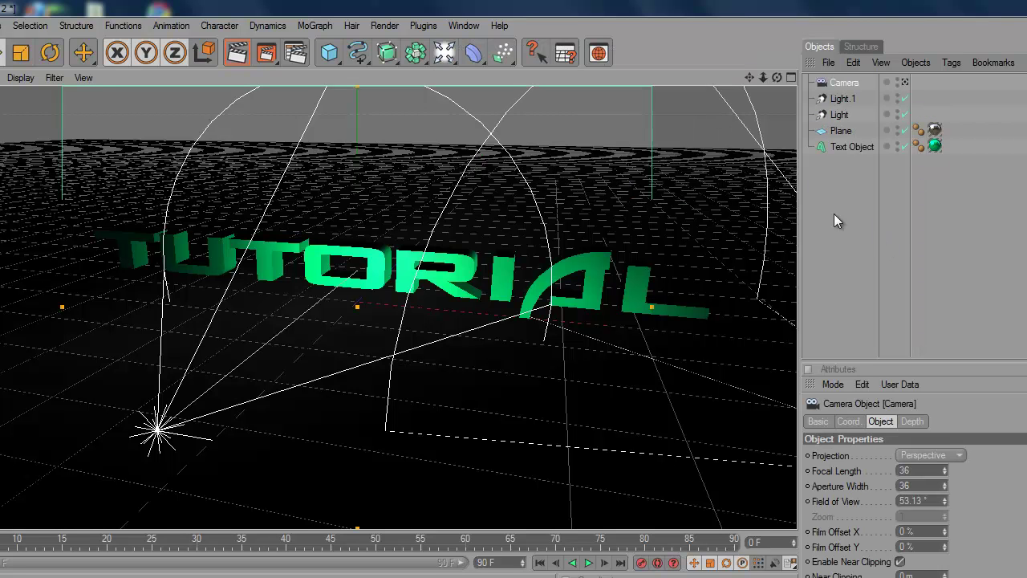
click(2, 77)
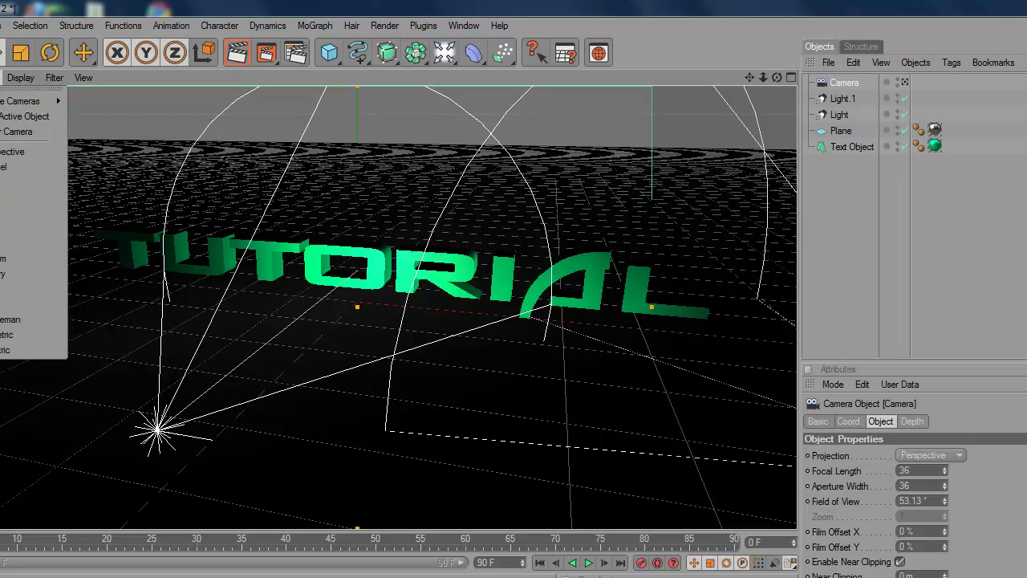
mouse_move(48, 101)
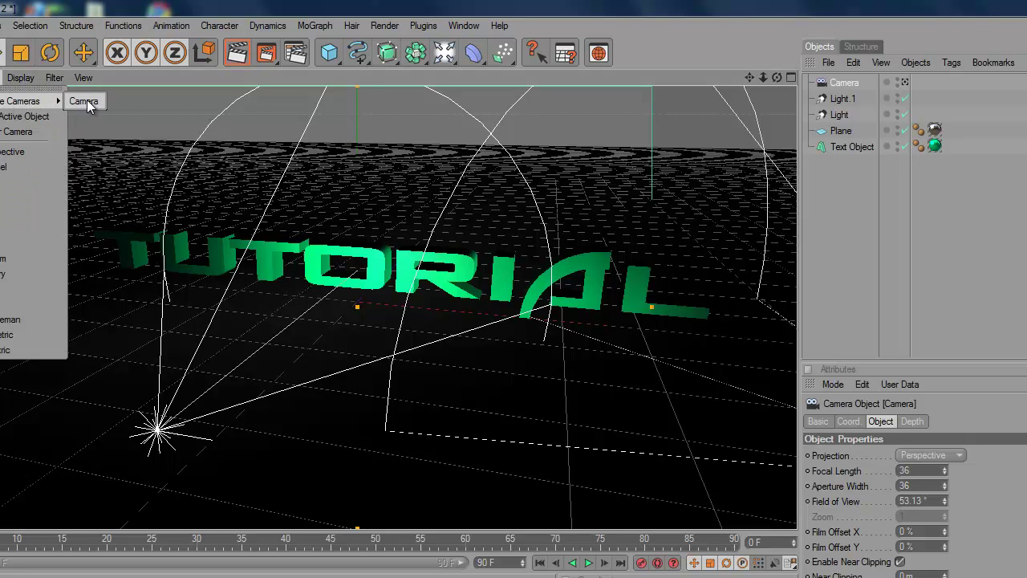
click(85, 102)
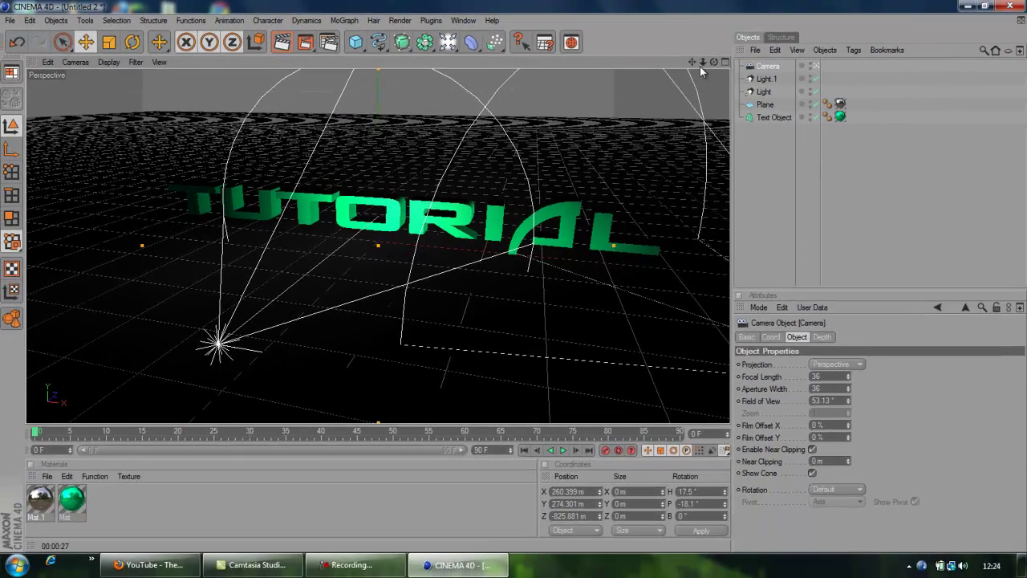
- Move the camera in close to the front of the letter O and record a keyframe at frame 0
scroll(477, 179, up, 8)
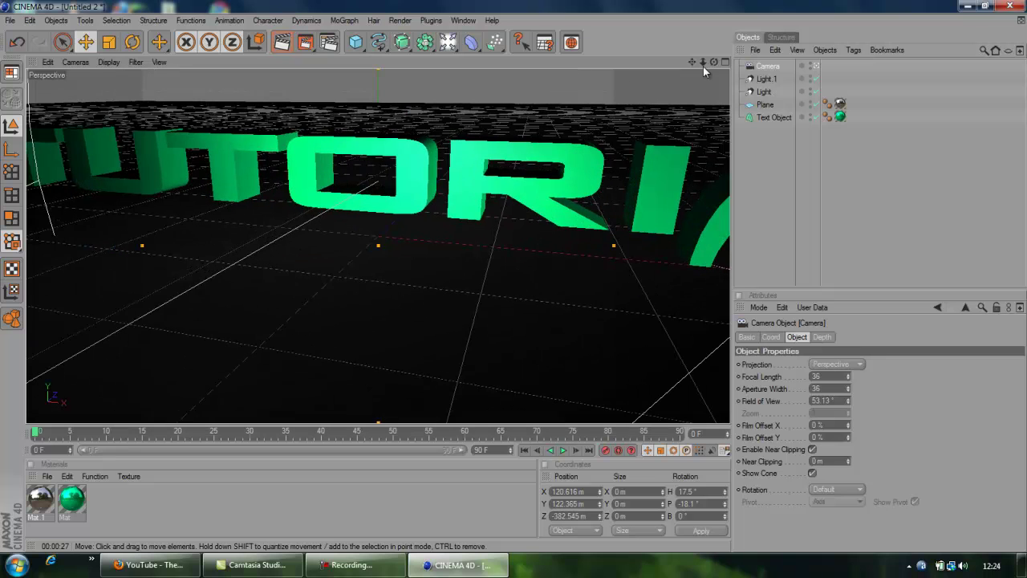
drag(714, 61, 488, 281)
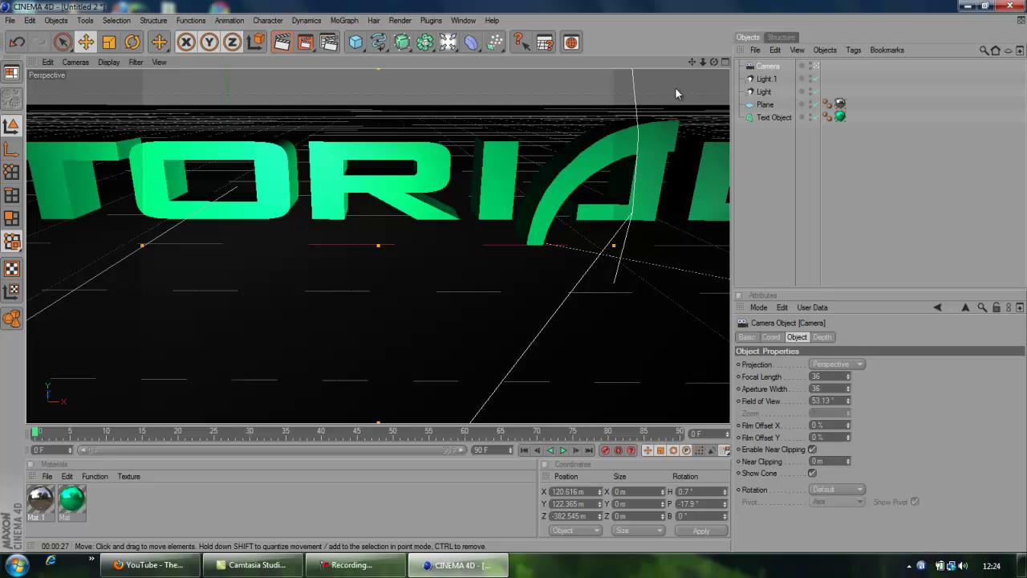
drag(691, 62, 508, 280)
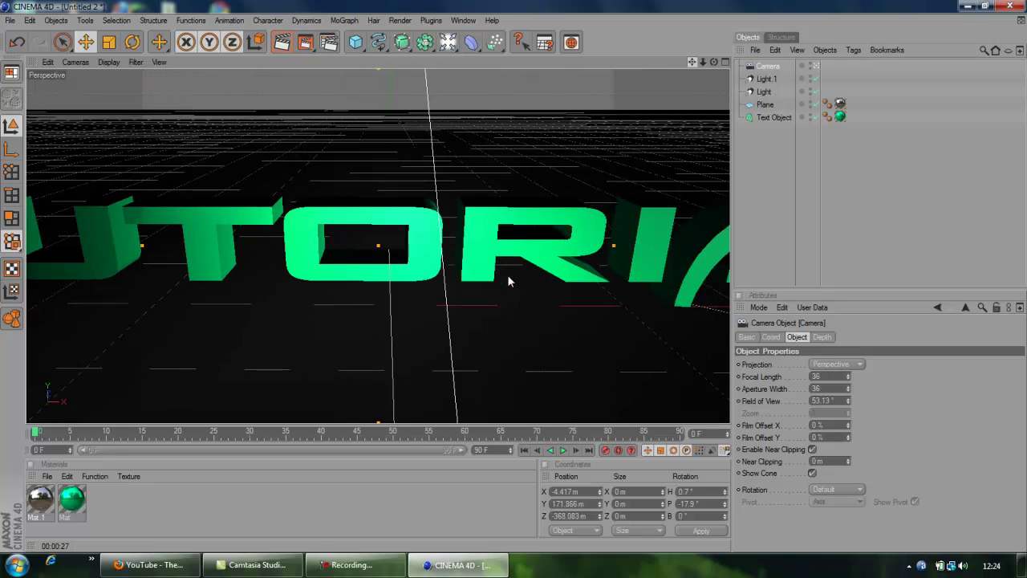
scroll(358, 232, up, 5)
scroll(354, 227, up, 2)
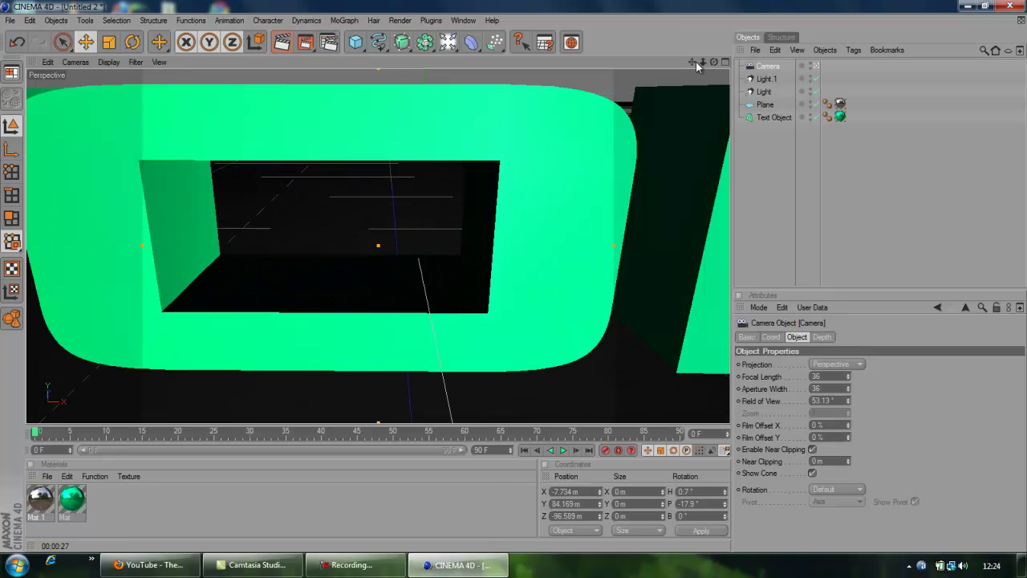
drag(514, 277, 516, 275)
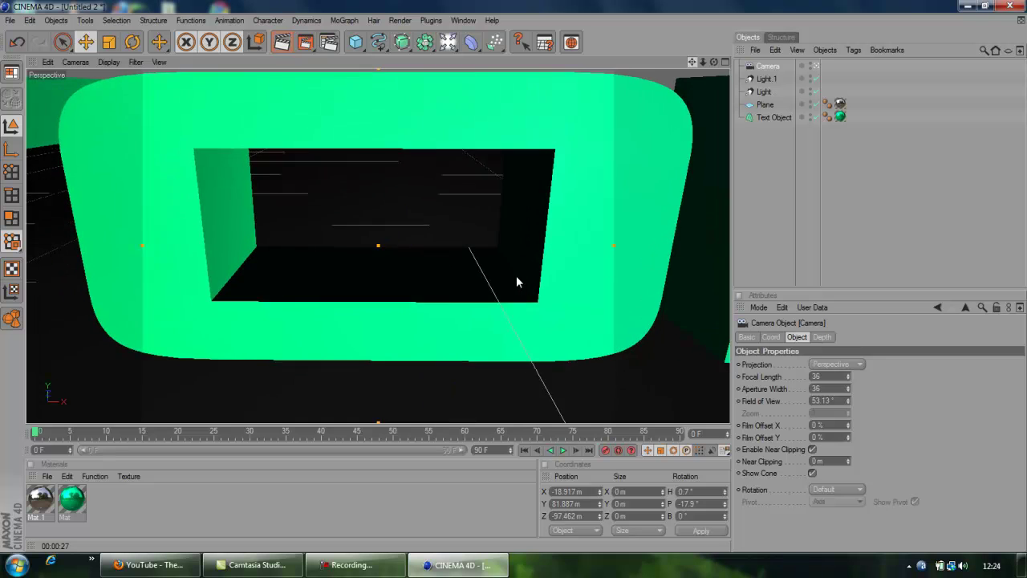
drag(704, 67, 526, 173)
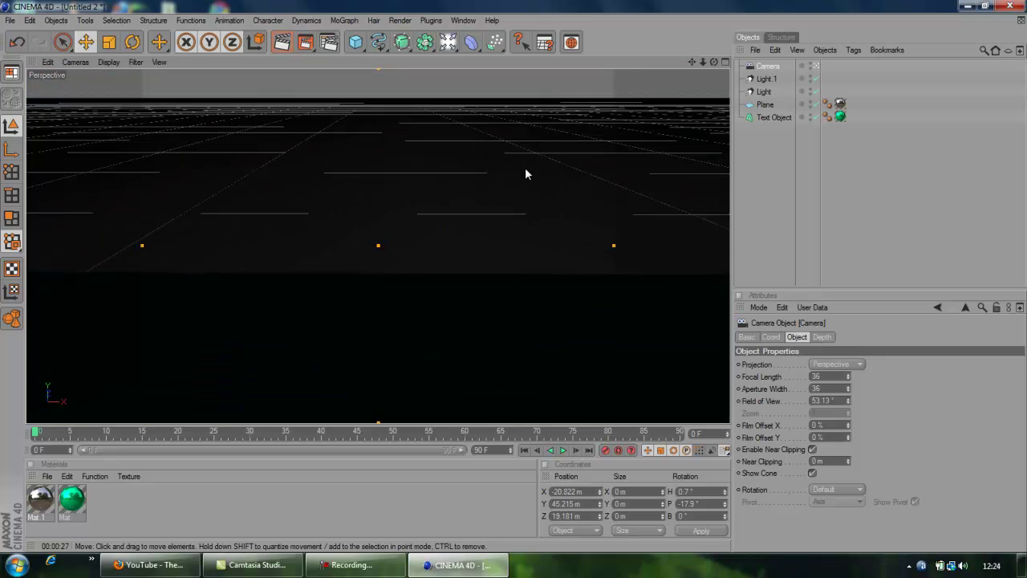
scroll(526, 173, down, 3)
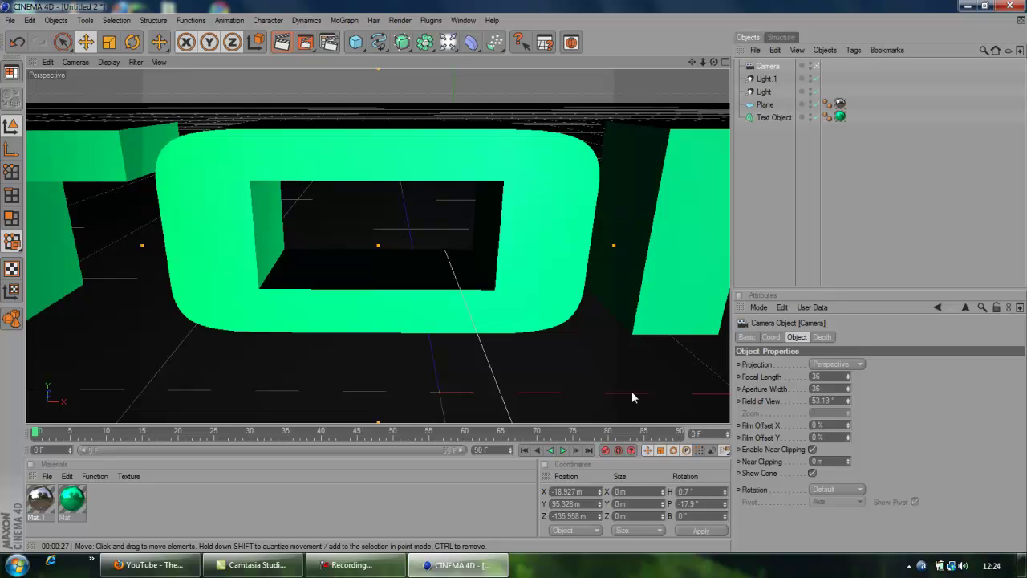
click(606, 454)
- At frame 50, pull the camera back to frame the whole word and record a keyframe
click(47, 433)
drag(78, 433, 394, 427)
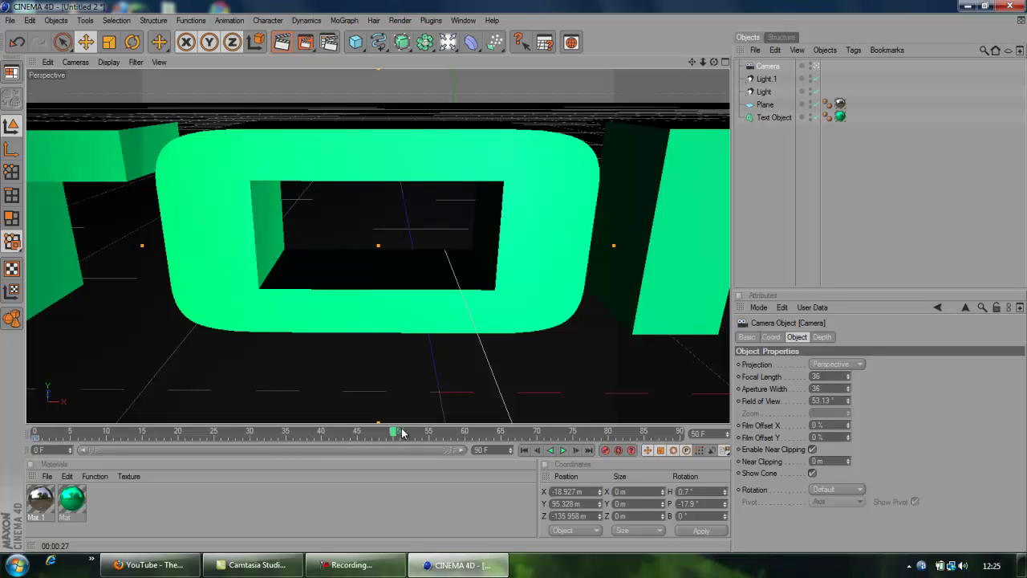
scroll(398, 344, down, 6)
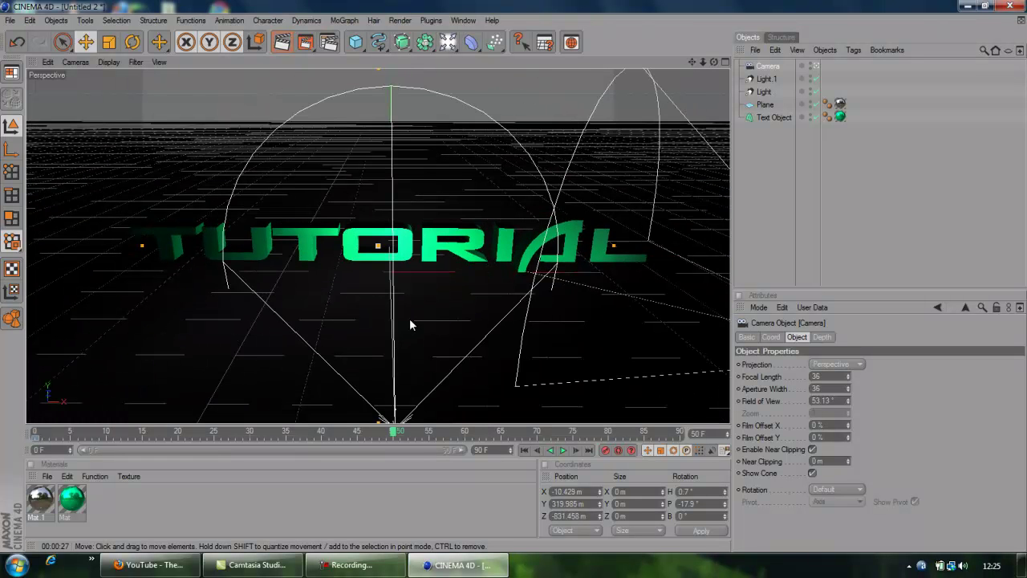
click(606, 450)
drag(713, 60, 525, 284)
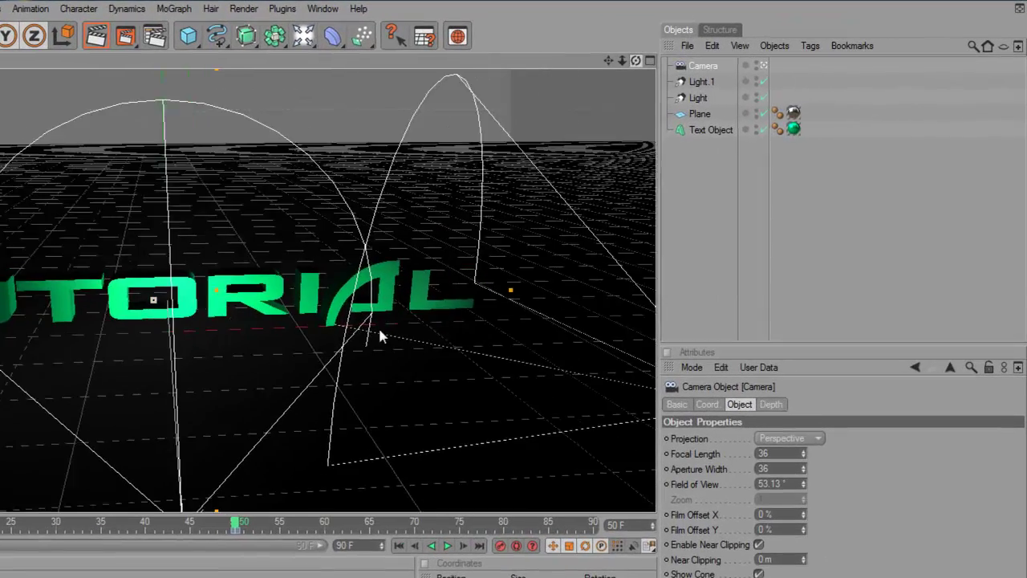
drag(401, 338, 289, 353)
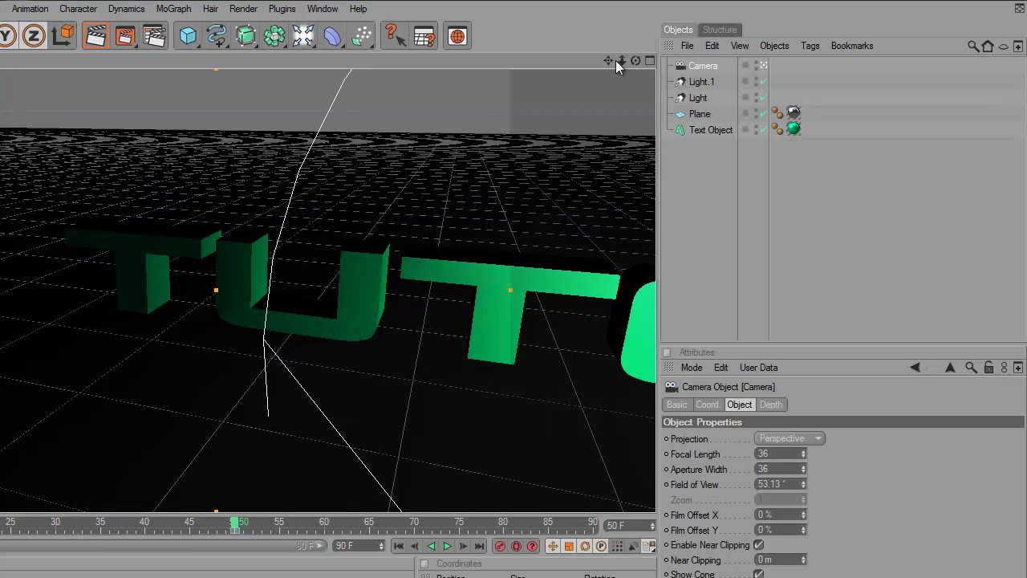
drag(610, 55, 390, 330)
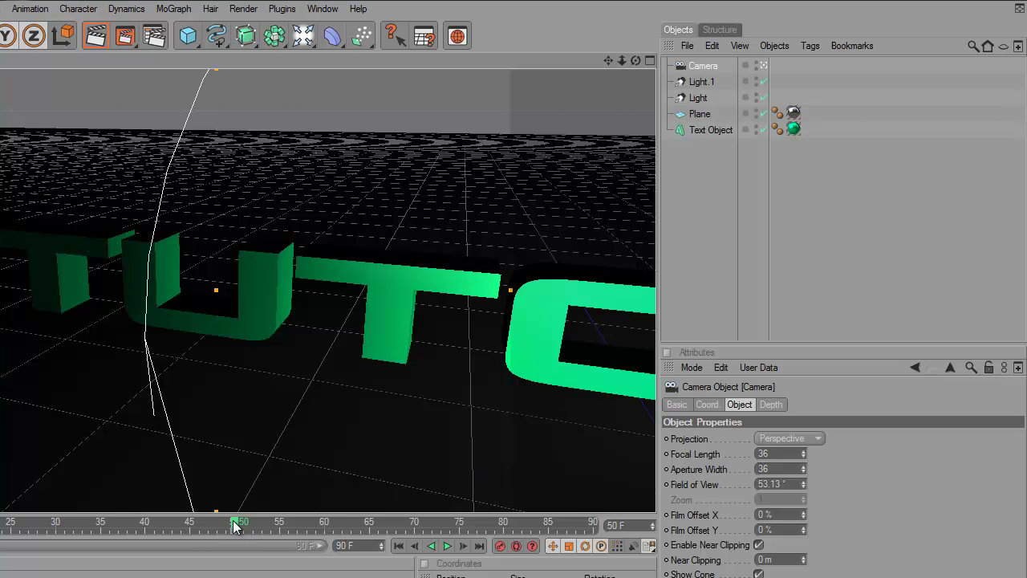
- At frame 70, move the camera in at an angle toward the first letters of the word and record a keyframe
drag(233, 523, 413, 523)
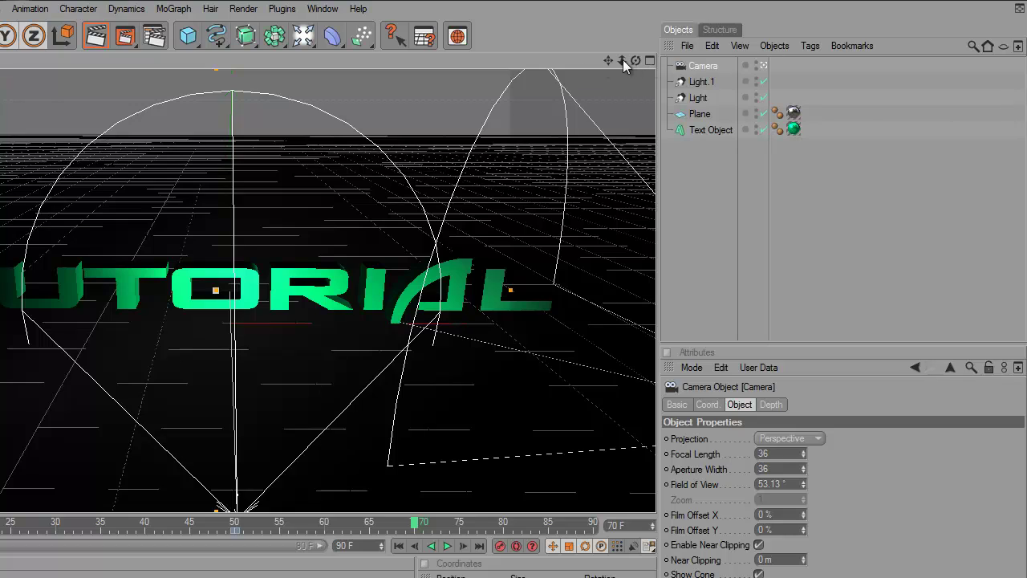
drag(636, 60, 417, 321)
drag(591, 86, 474, 329)
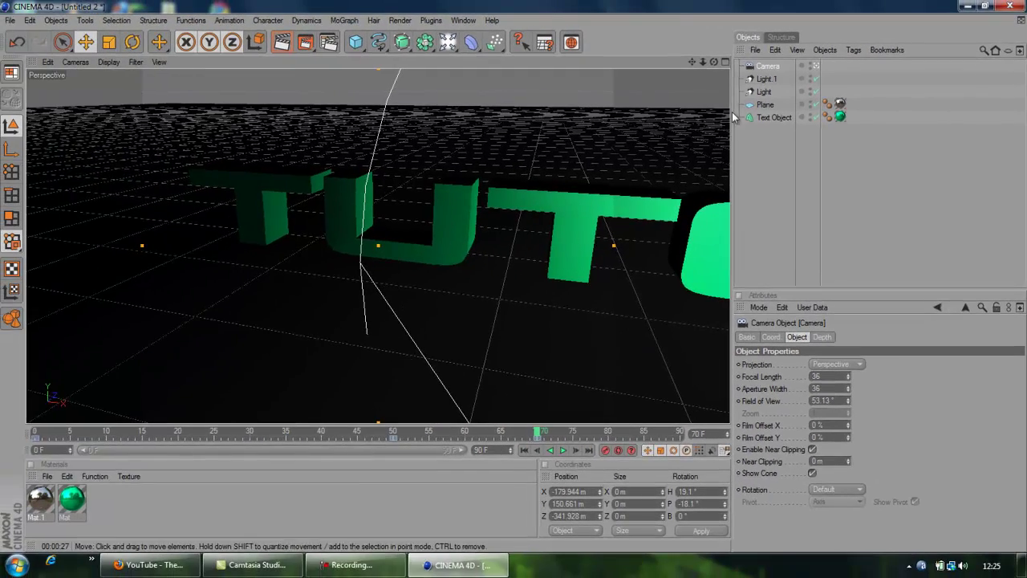
mouse_move(637, 149)
mouse_down()
mouse_move(638, 122)
mouse_move(638, 143)
mouse_up()
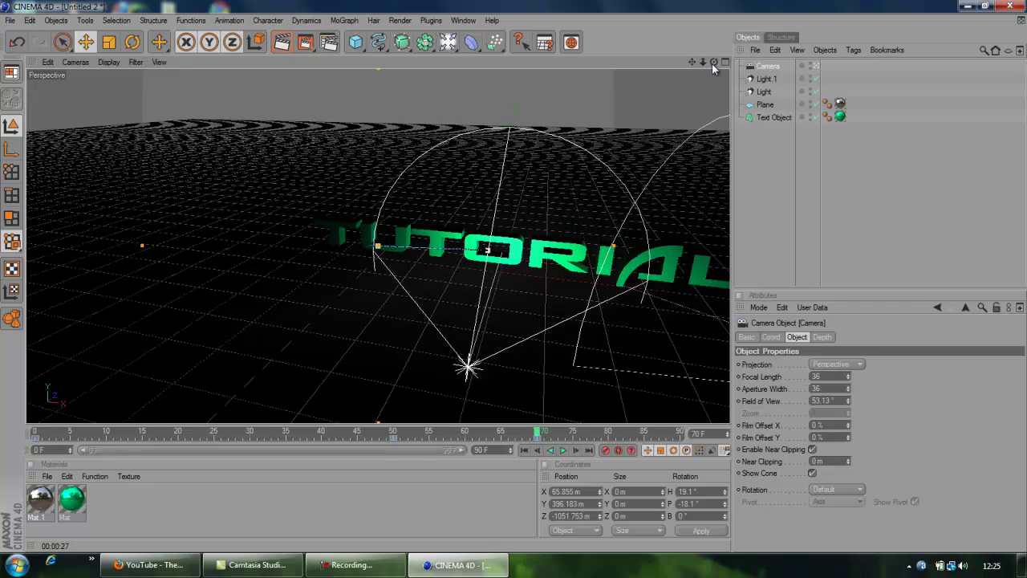
drag(694, 60, 505, 275)
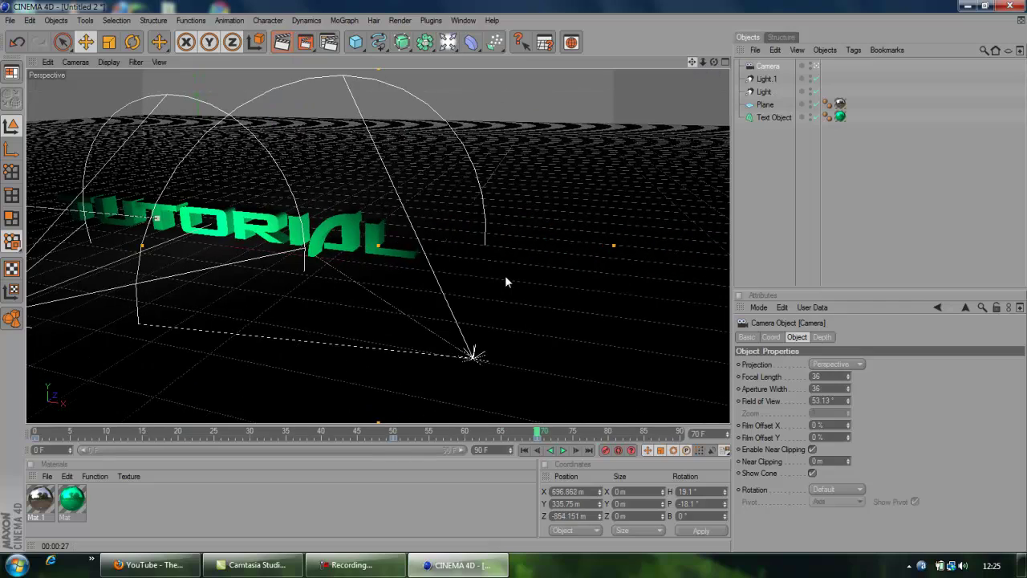
scroll(415, 305, up, 10)
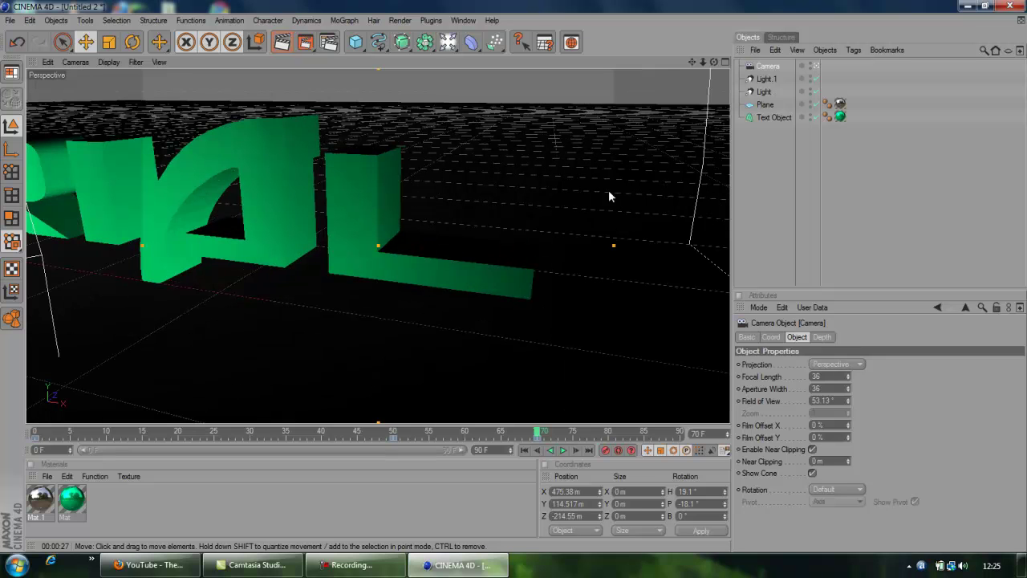
- At frame 90, slide the camera across to the last letters of the word and record a keyframe
click(676, 435)
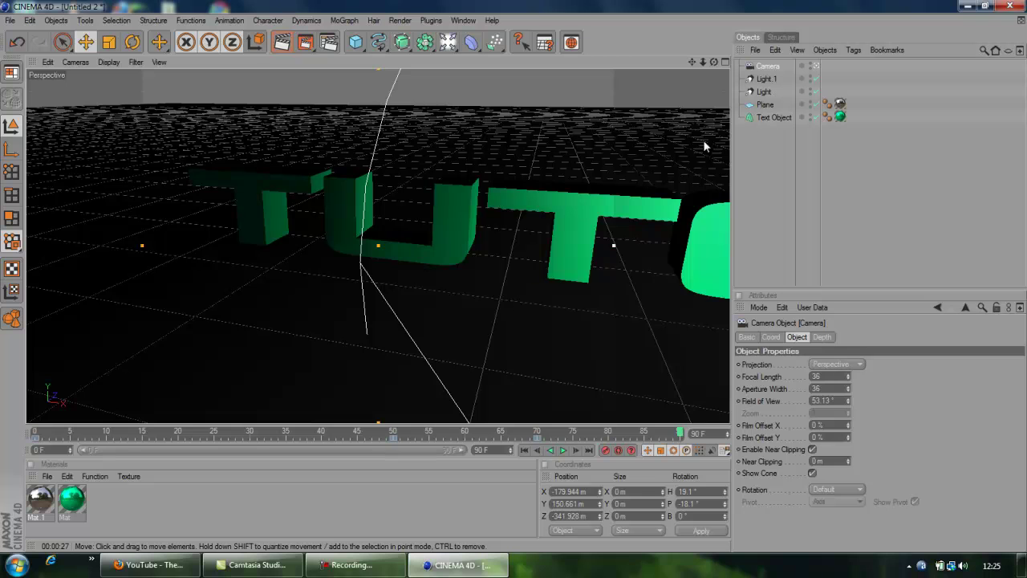
drag(692, 62, 485, 316)
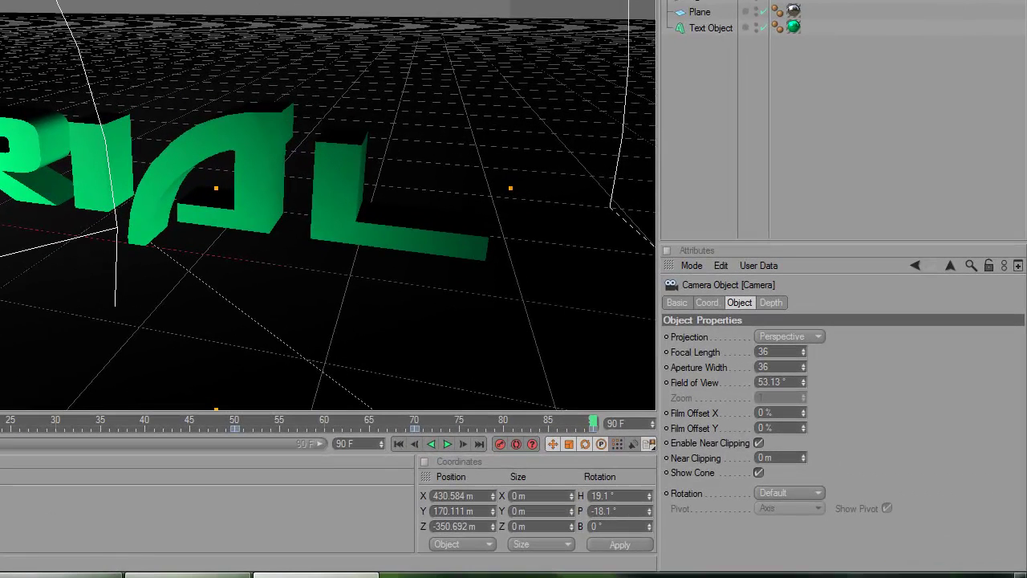
- Play the camera animation from the first frame to review it, stop playback and deselect the camera
key(shift+f)
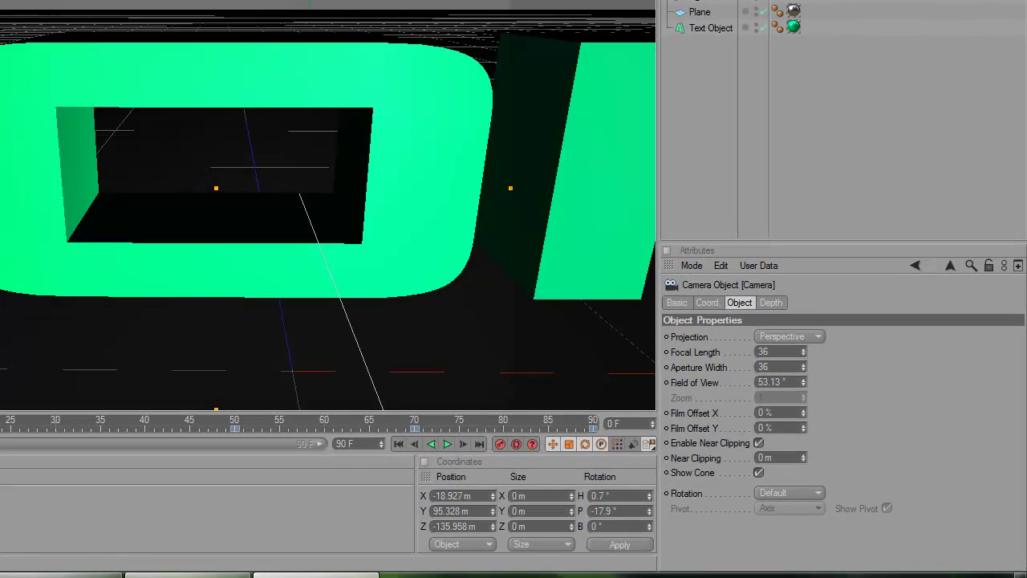
click(448, 444)
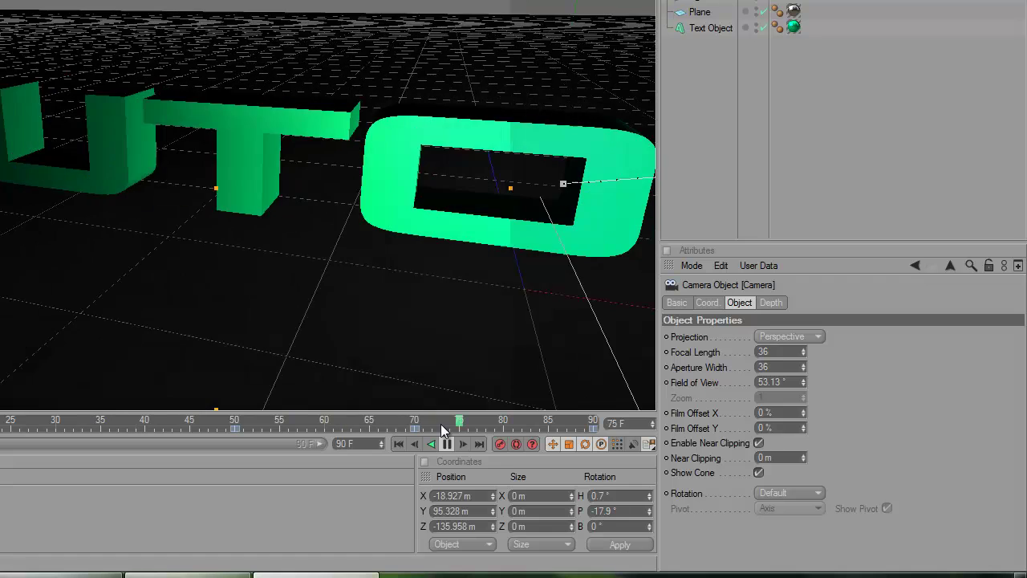
click(447, 446)
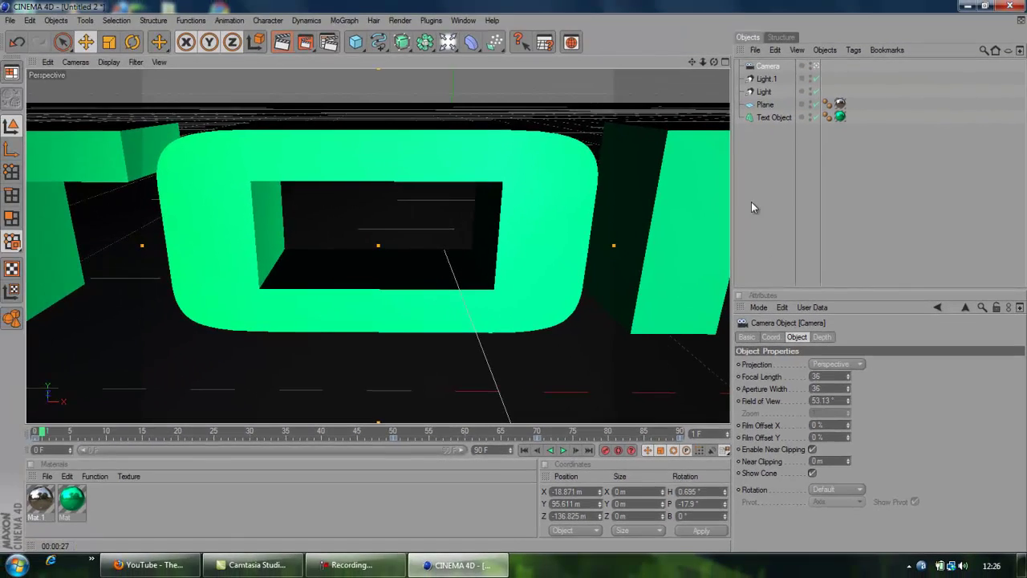
click(775, 166)
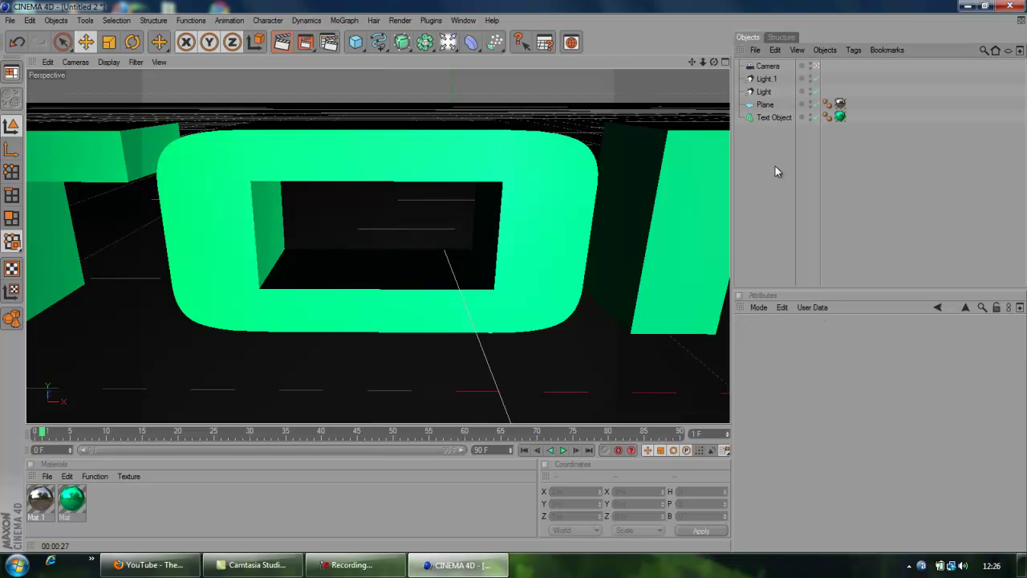
- Set the render output size to 720 × 480 pixels
click(329, 41)
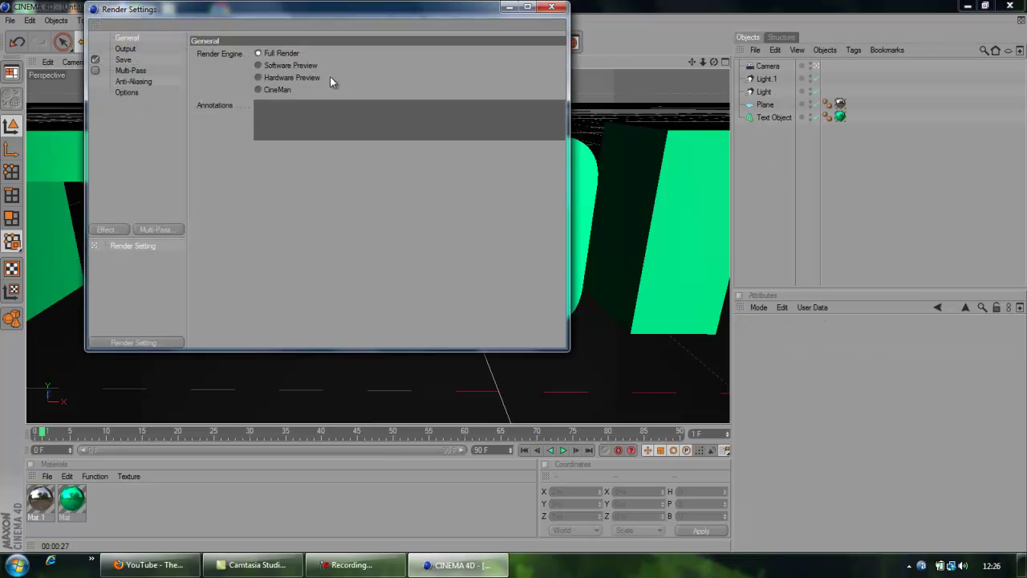
click(127, 49)
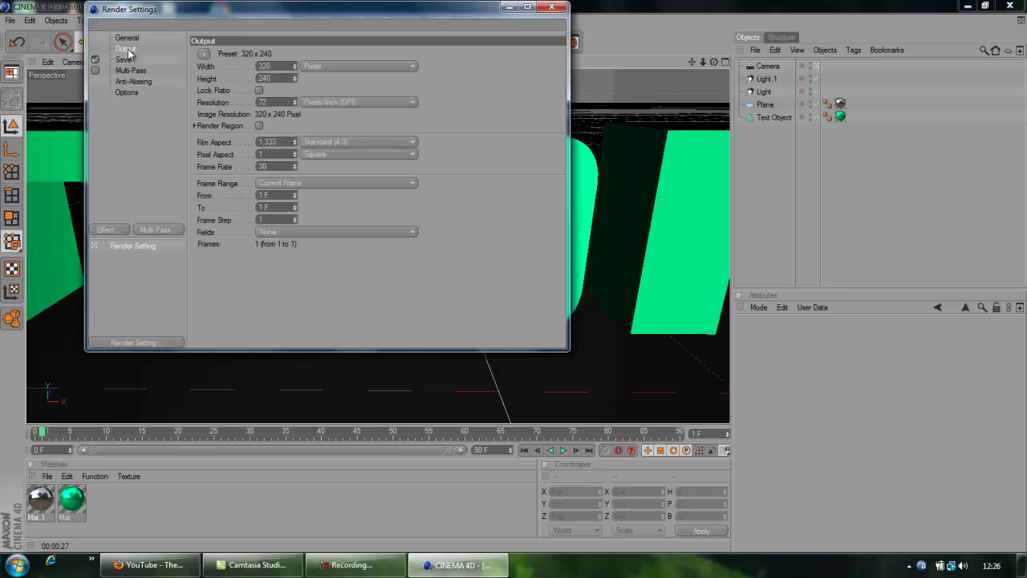
double_click(282, 64)
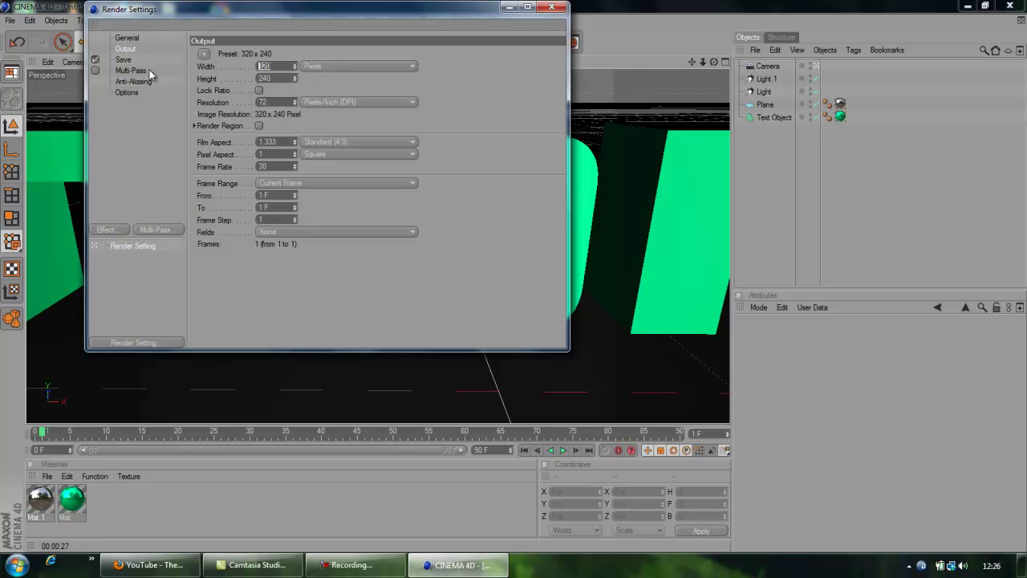
text(720)
key(Tab)
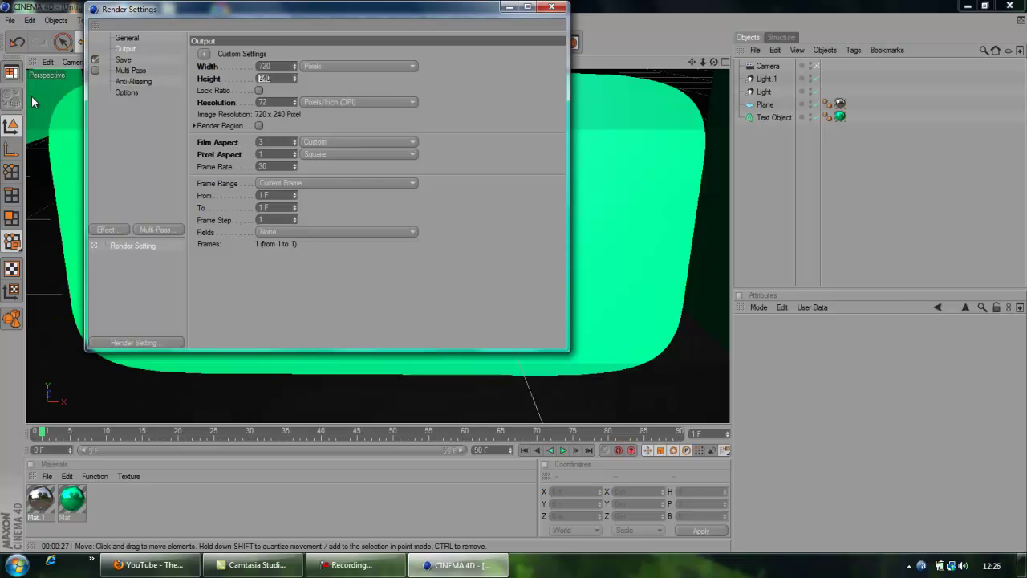
text(480)
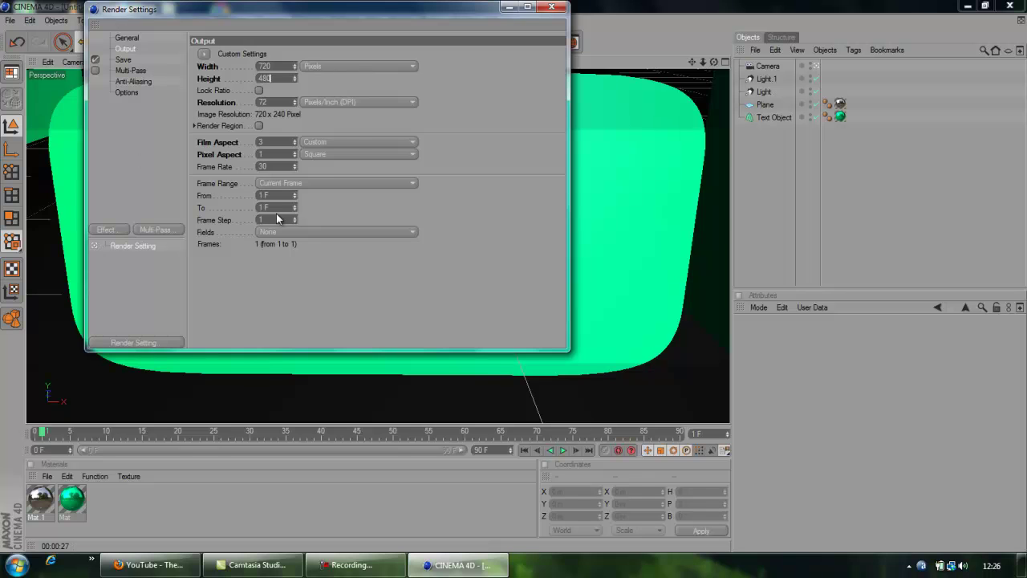
key(Return)
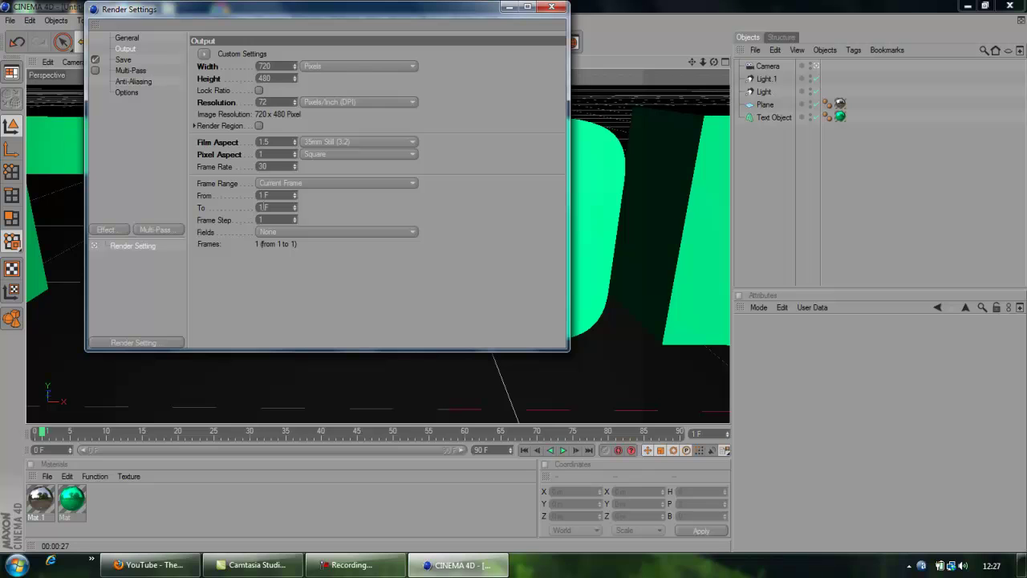
- Set the last frame of the render's frame range to 90
click(262, 207)
text(90)
key(Return)
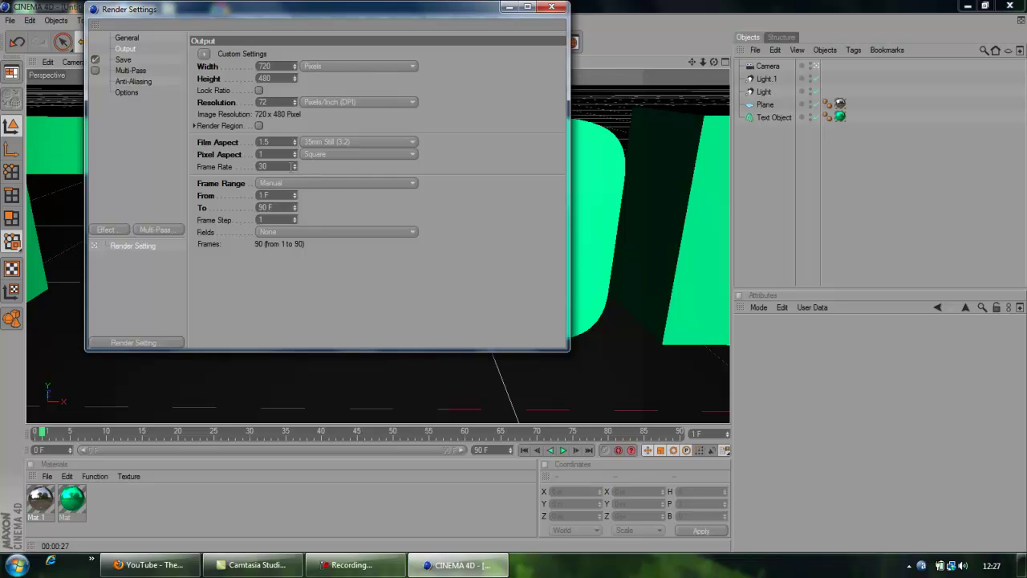
- Set the render's save file to "tutorial" in the RAiN folder
click(124, 57)
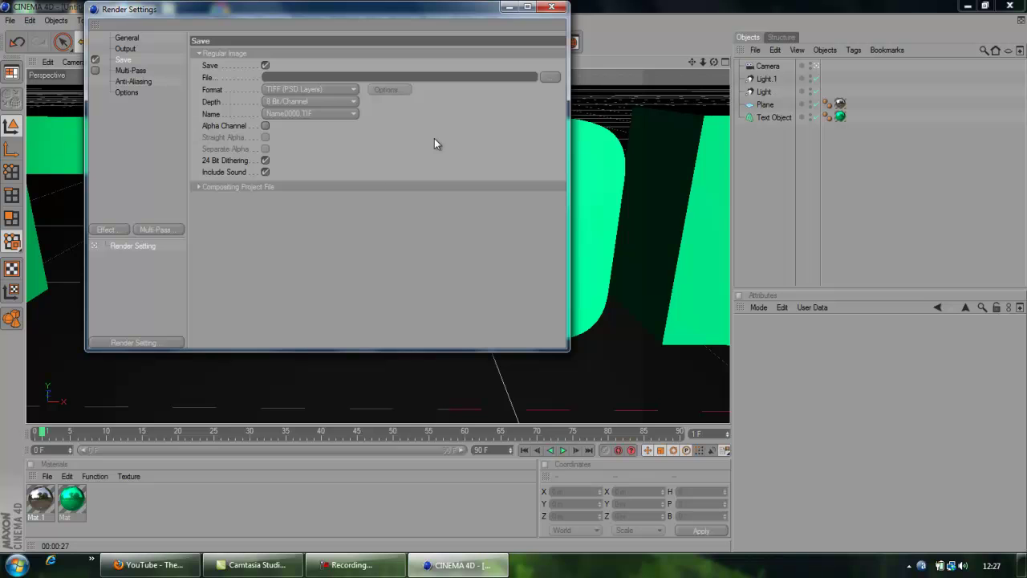
click(548, 77)
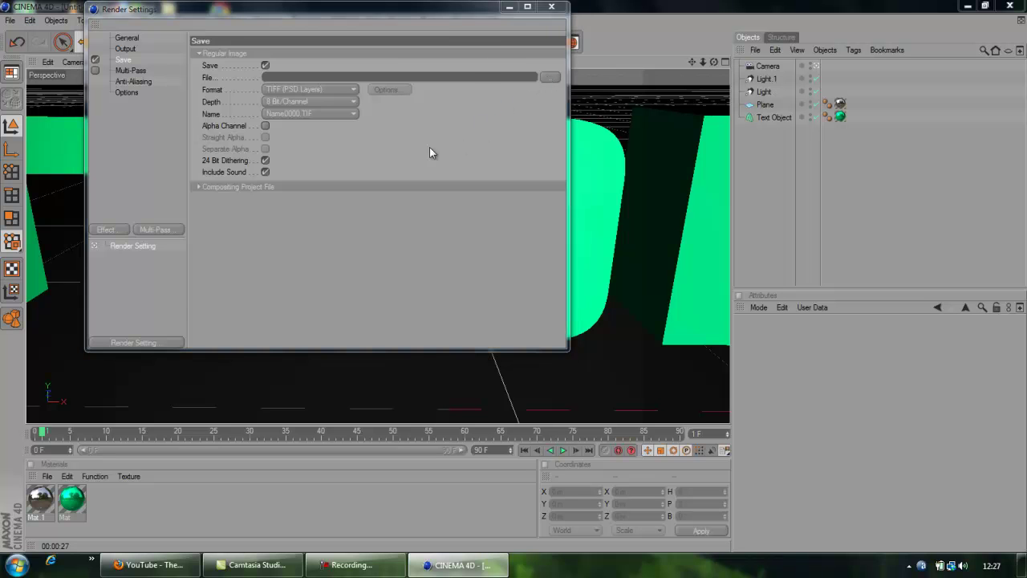
text(t)
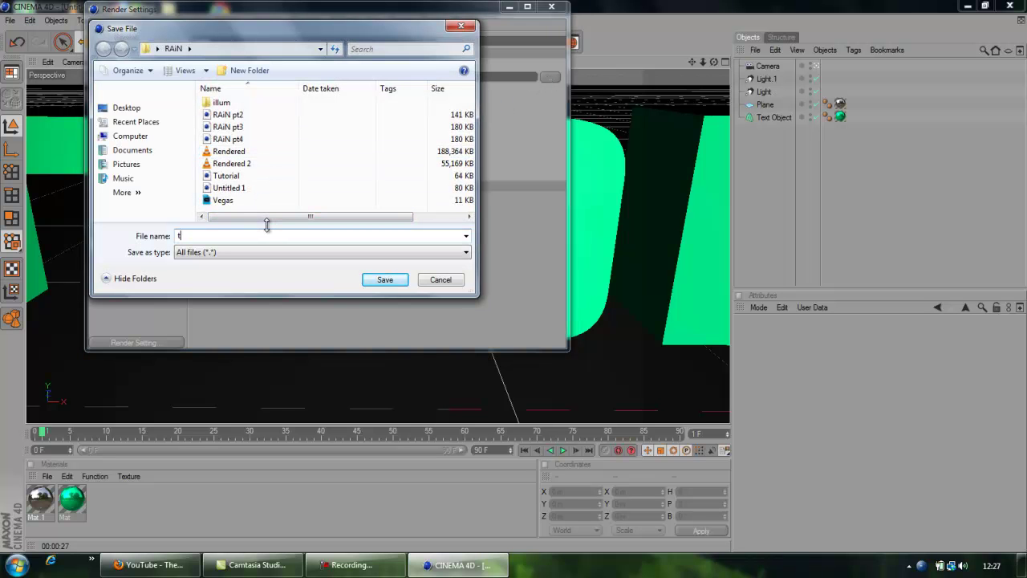
text(utorial)
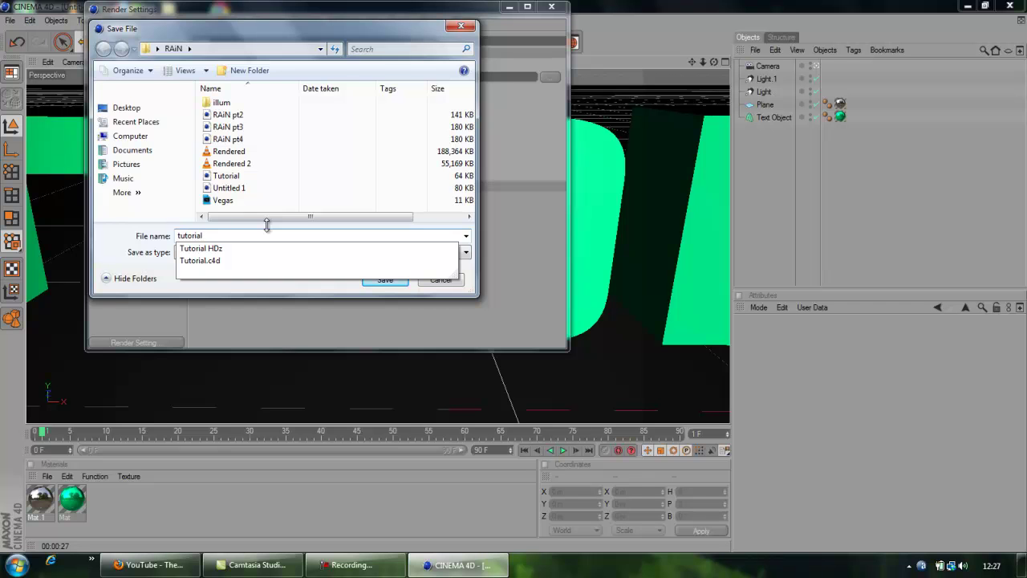
key(Return)
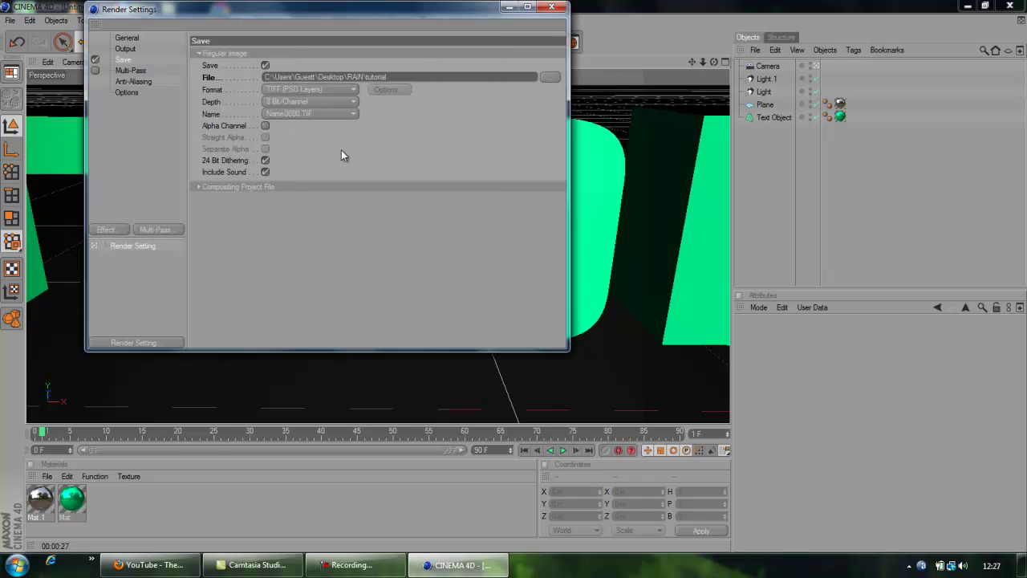
- Choose QuickTime Movie as the render's save format, turn off Include Sound and close the render settings
click(352, 90)
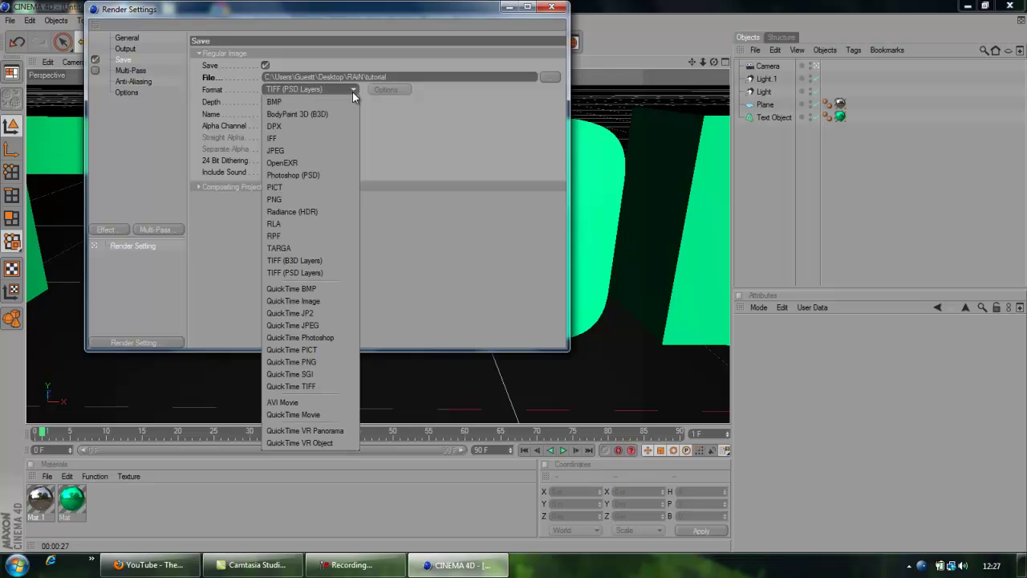
click(327, 413)
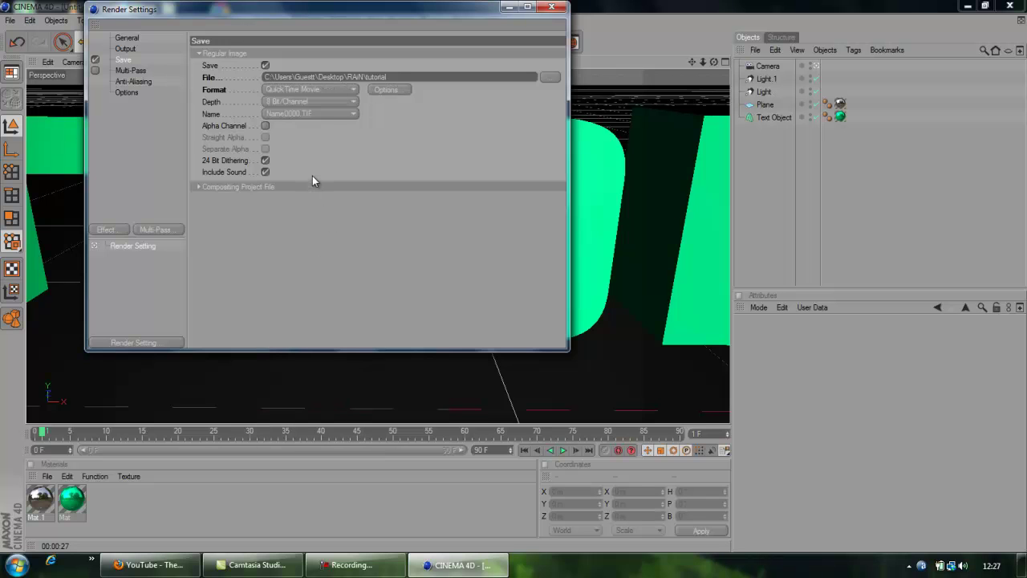
click(266, 171)
click(549, 8)
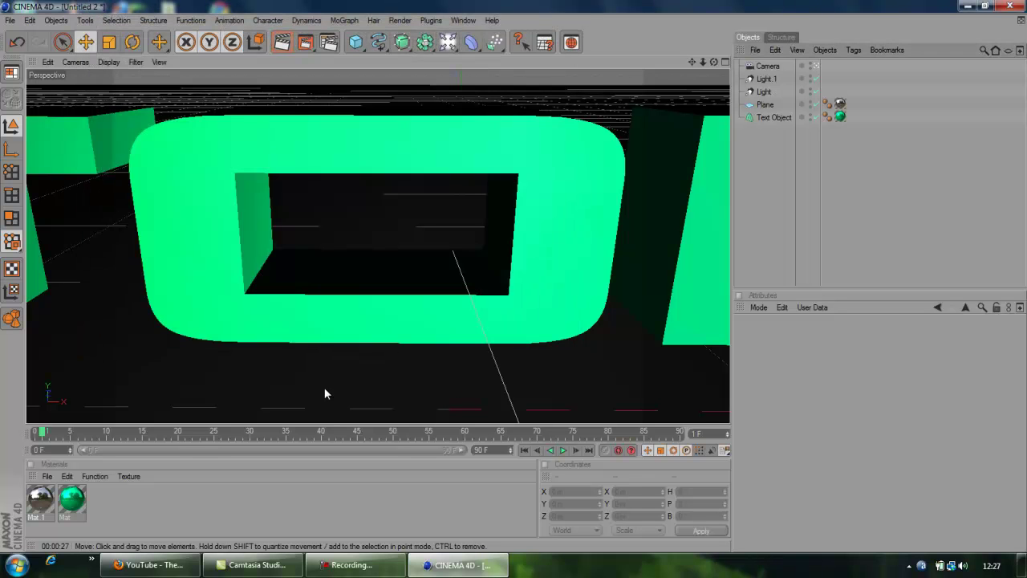
- Try to save the scene as "tutorial" in the RAiN folder, declining to overwrite an existing file
click(9, 20)
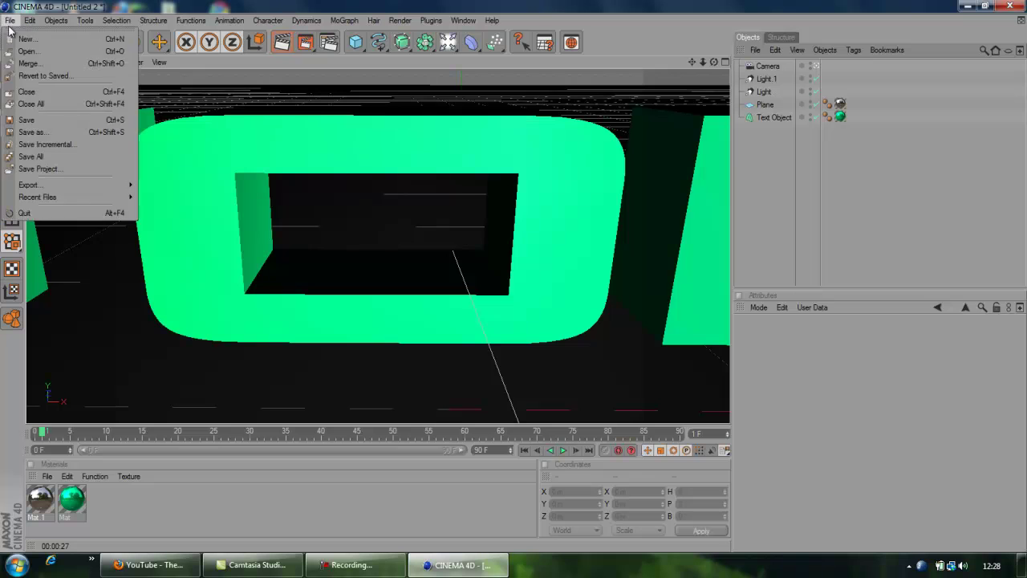
click(75, 133)
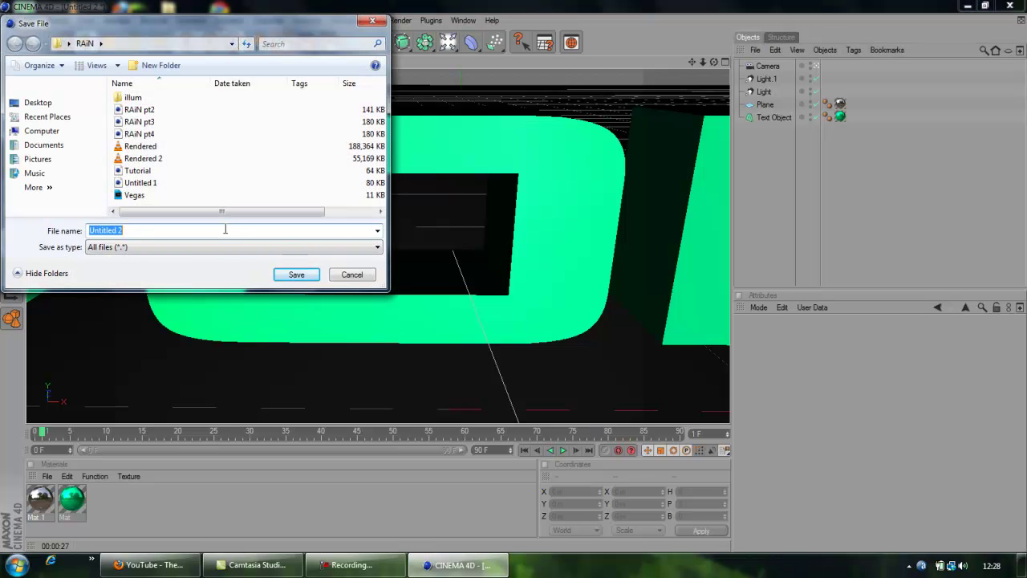
text(tutoria)
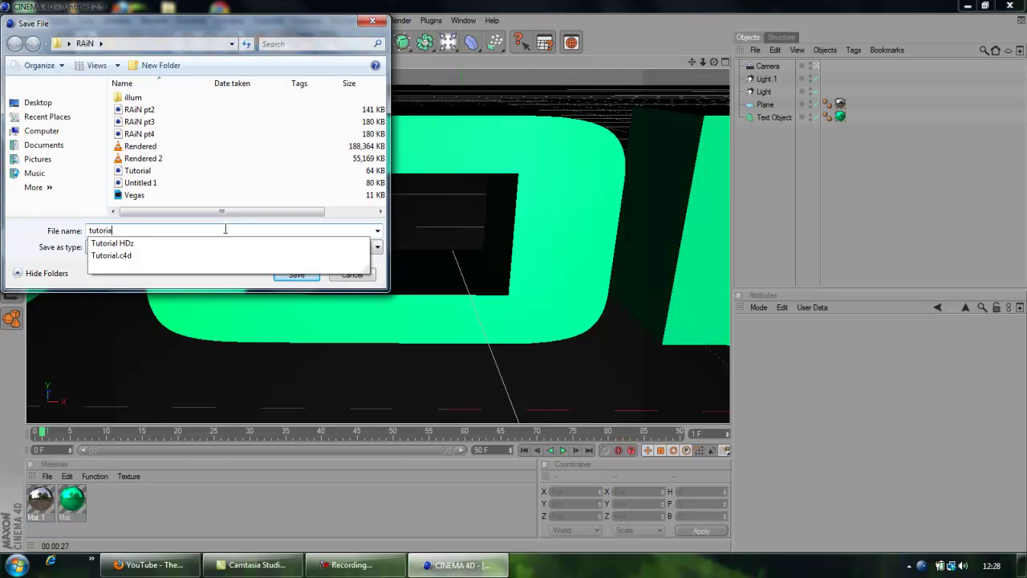
text(l)
key(Return)
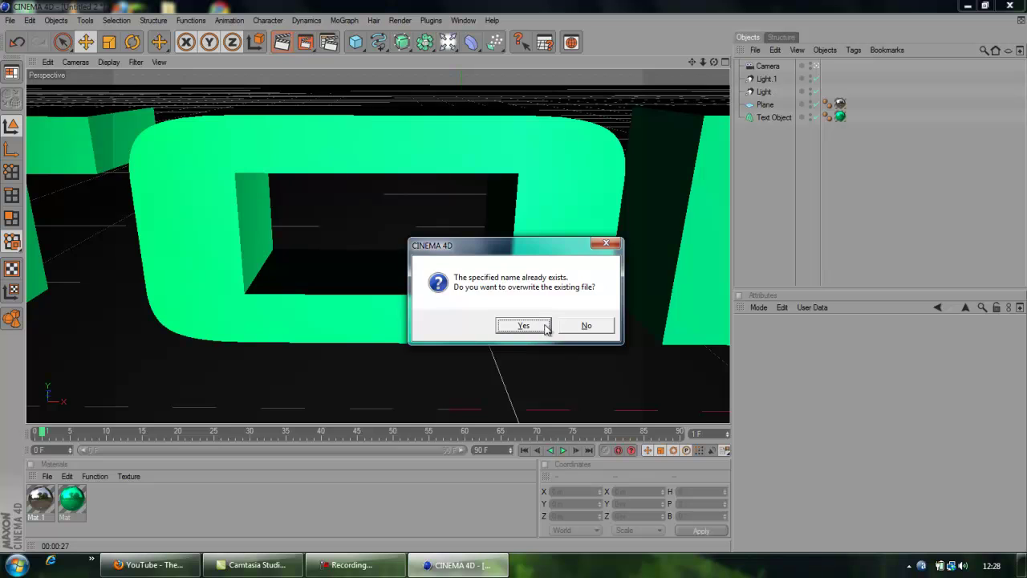
click(585, 326)
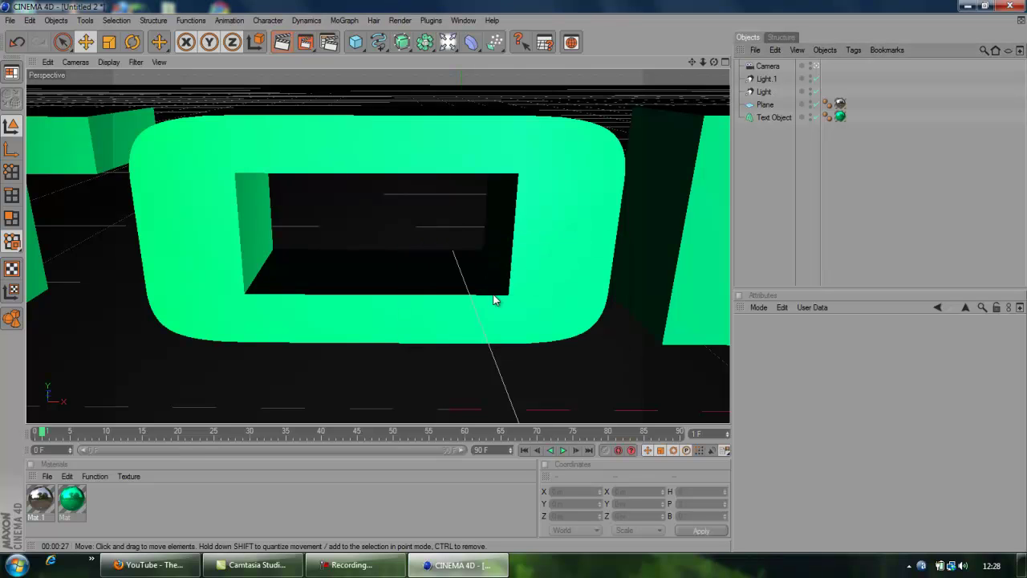
- Render the animation in the Picture Viewer
click(306, 42)
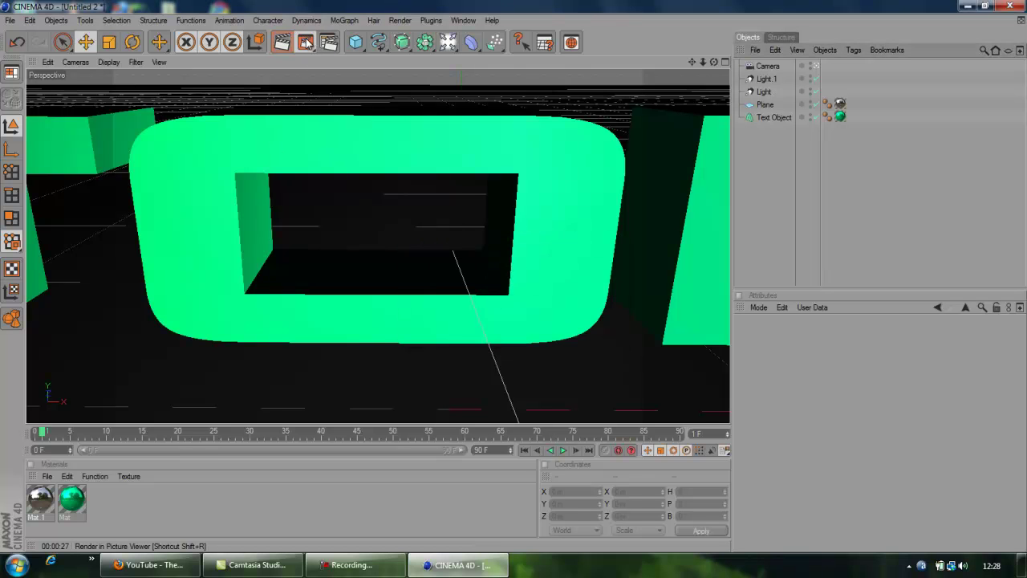